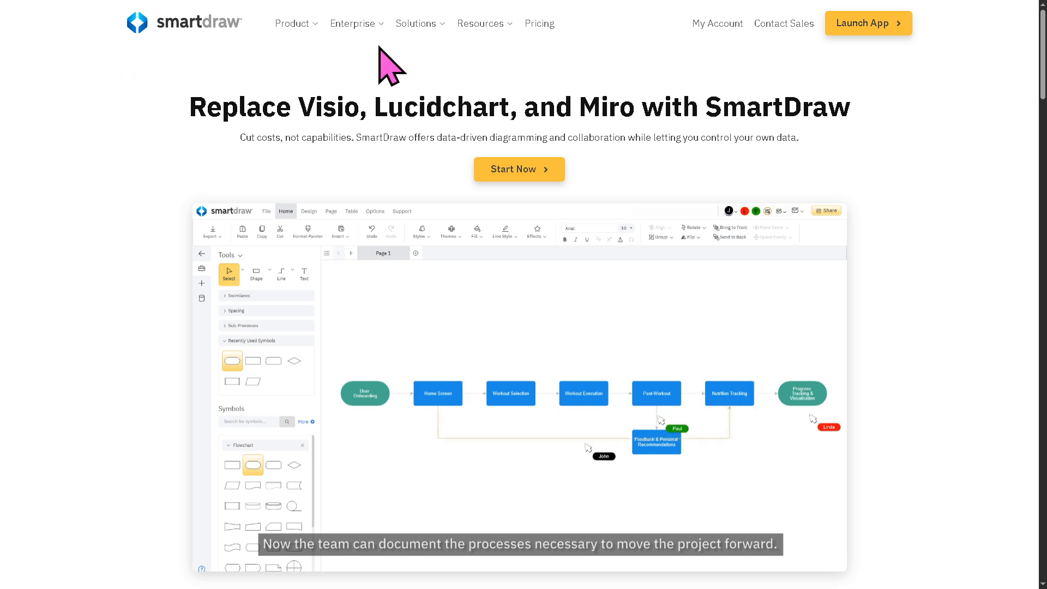
Step: Launch the SmartDraw app and open the Home Electrical Plan example from the Engineering templates
click(865, 23)
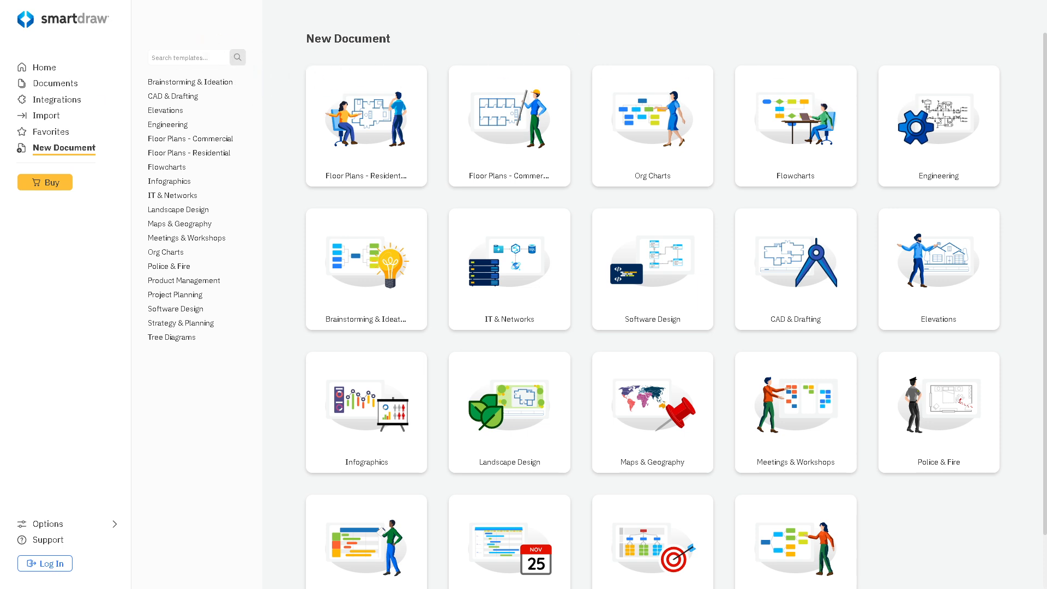
click(172, 125)
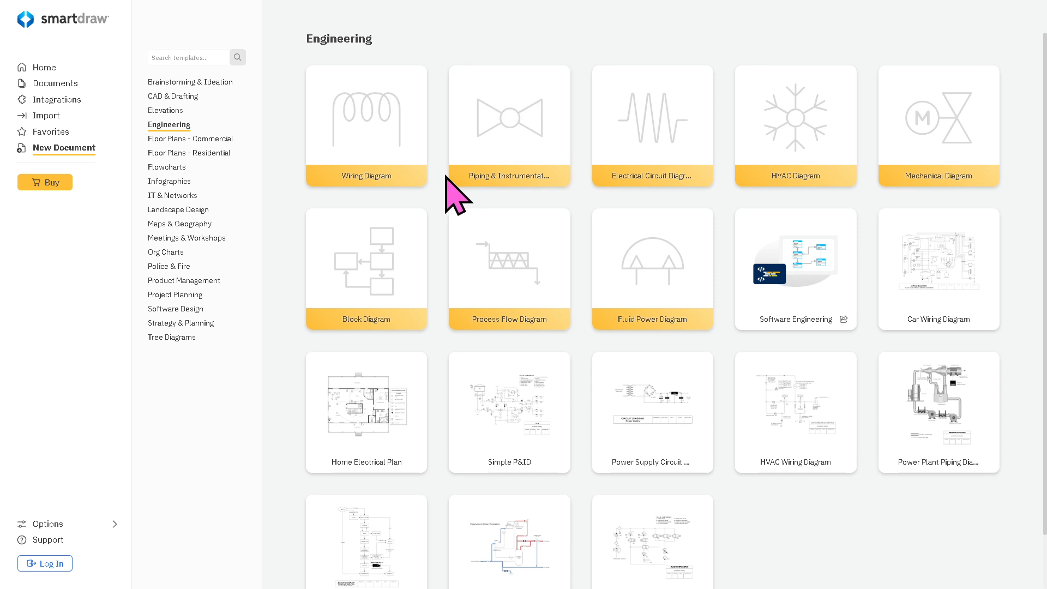
mouse_move(363, 428)
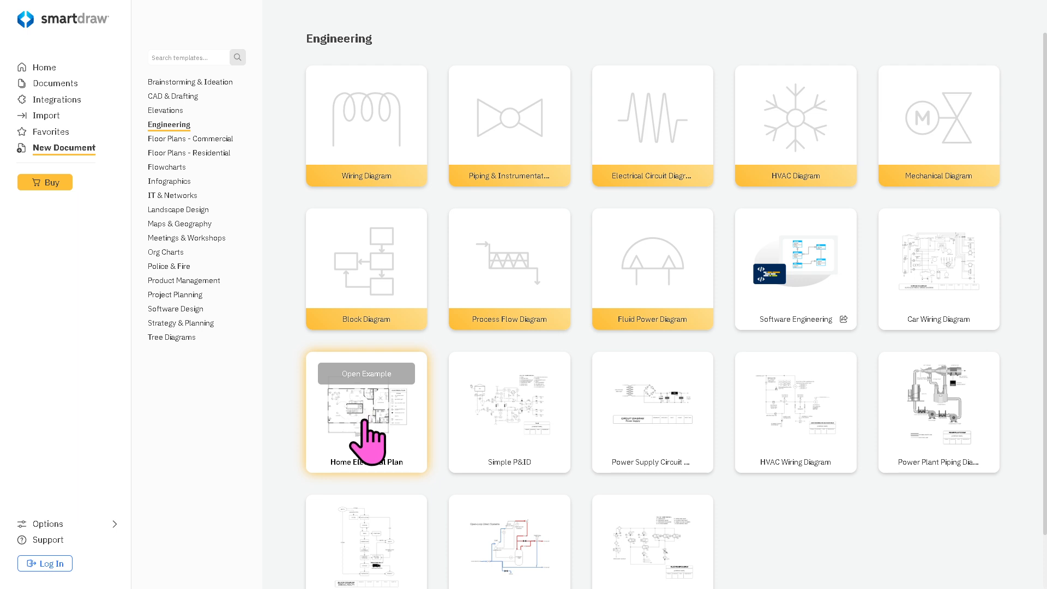
click(384, 376)
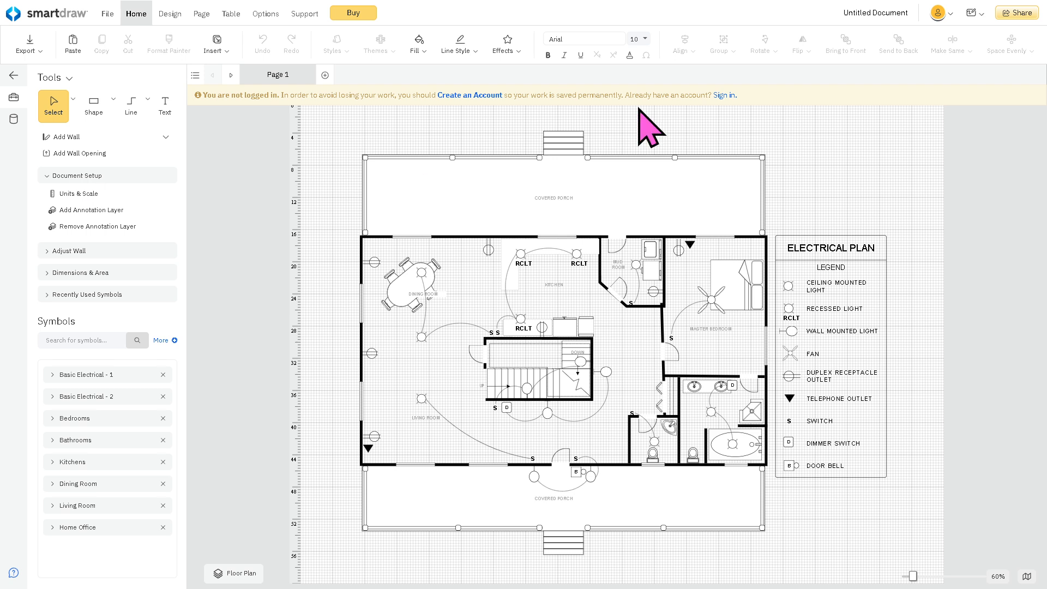
Step: Change the document title to "SmartDraw Electrical Tutorial"
click(857, 12)
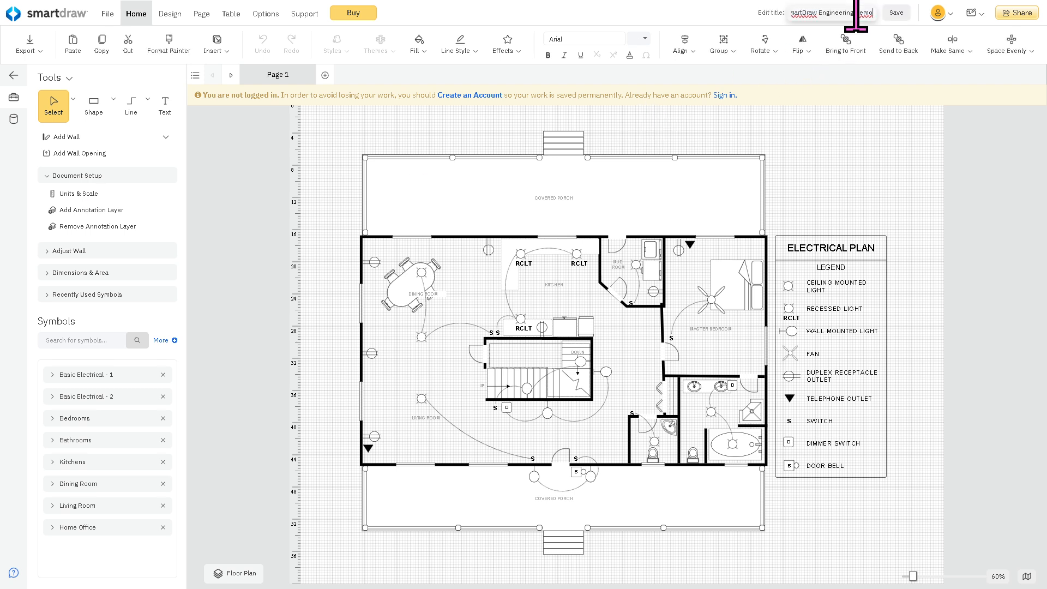
drag(857, 13, 760, 13)
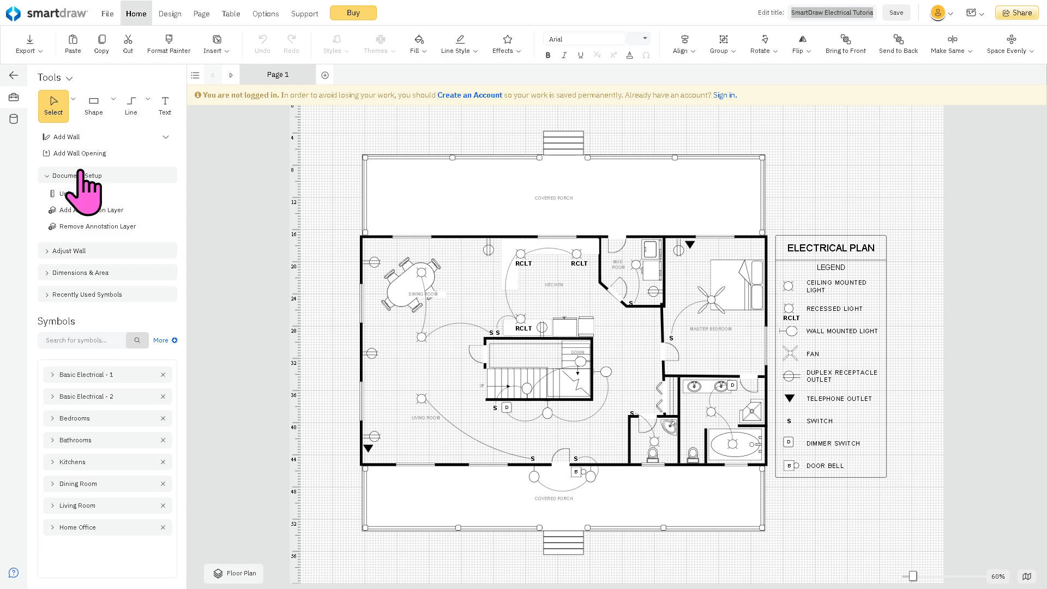
click(104, 112)
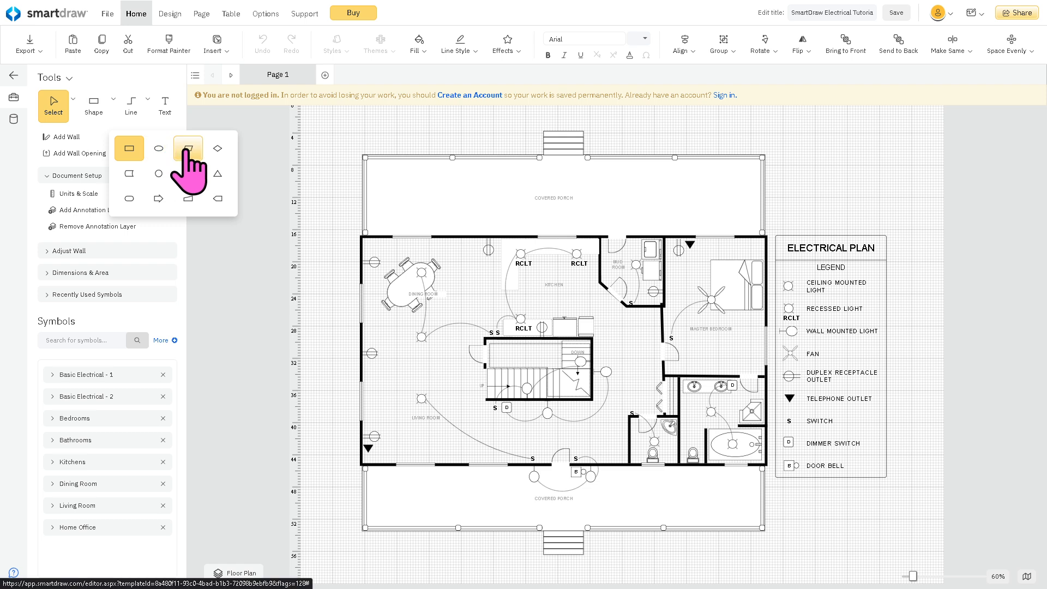
click(189, 199)
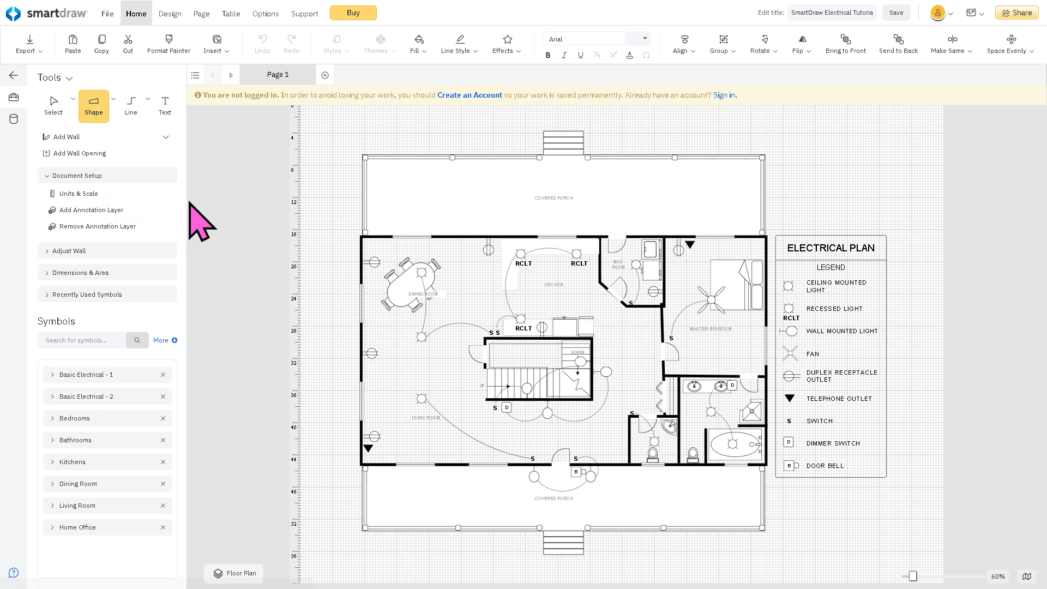
click(77, 194)
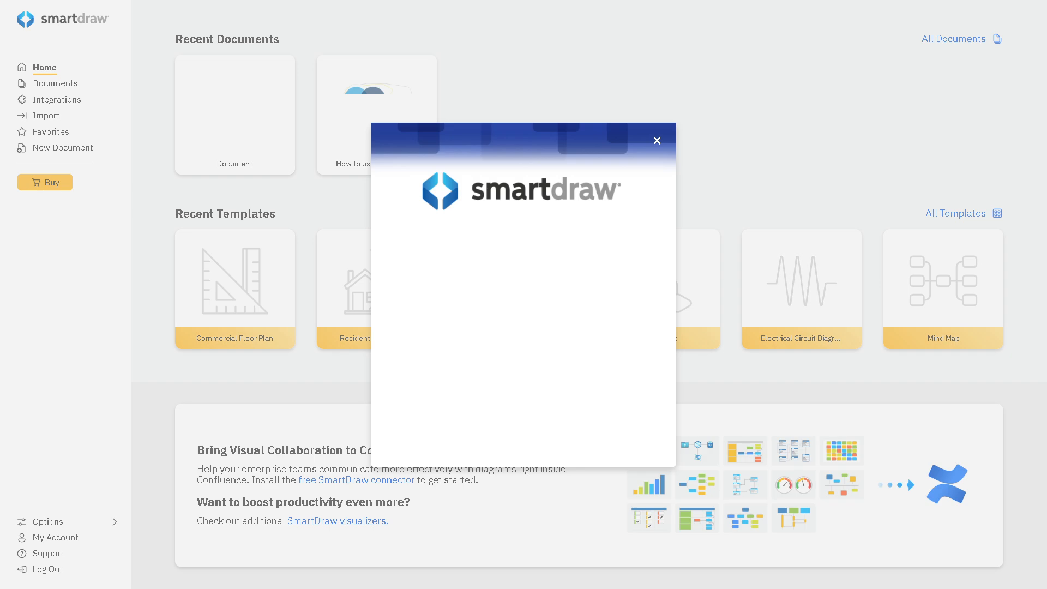
Step: Dismiss the welcome popup and draw three connected walls between dining room and kitchen, about 7' 6", 6' 10 5/8" and 7' 8 5/8" long
click(657, 142)
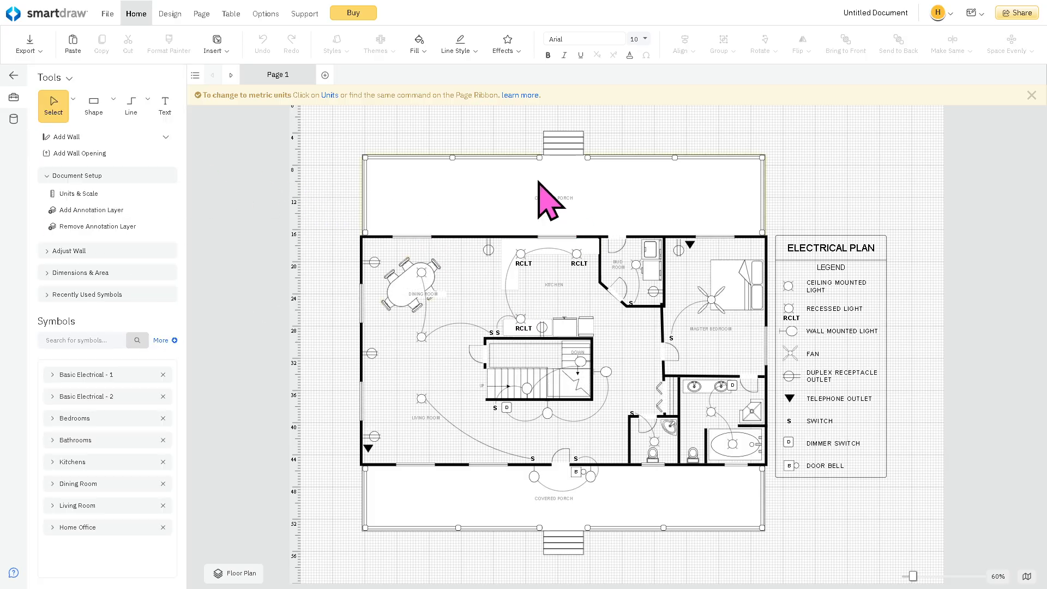
click(81, 140)
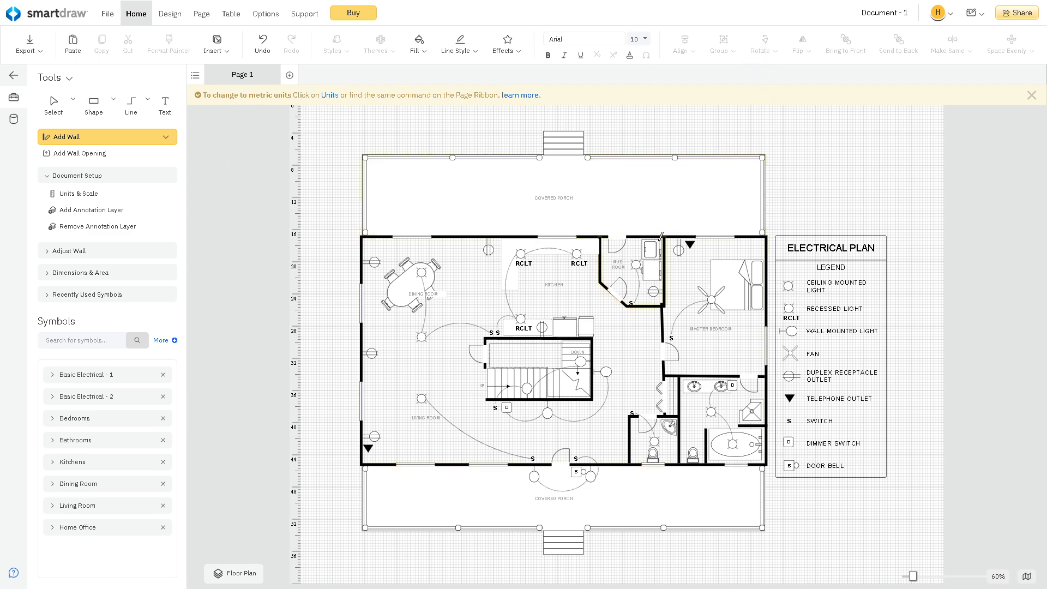
scroll(660, 236, up, 4)
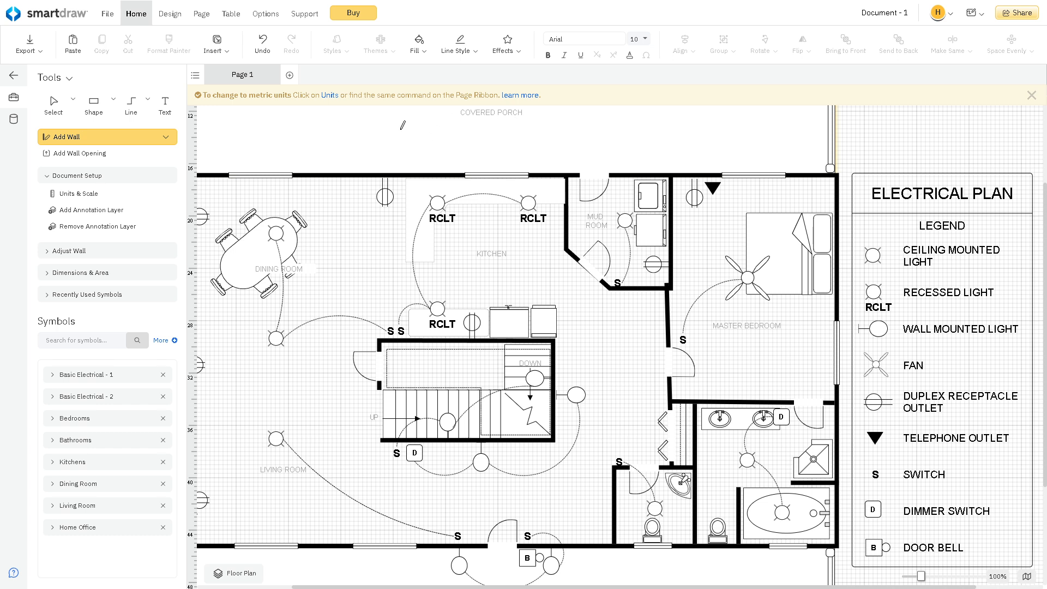
drag(383, 140, 383, 237)
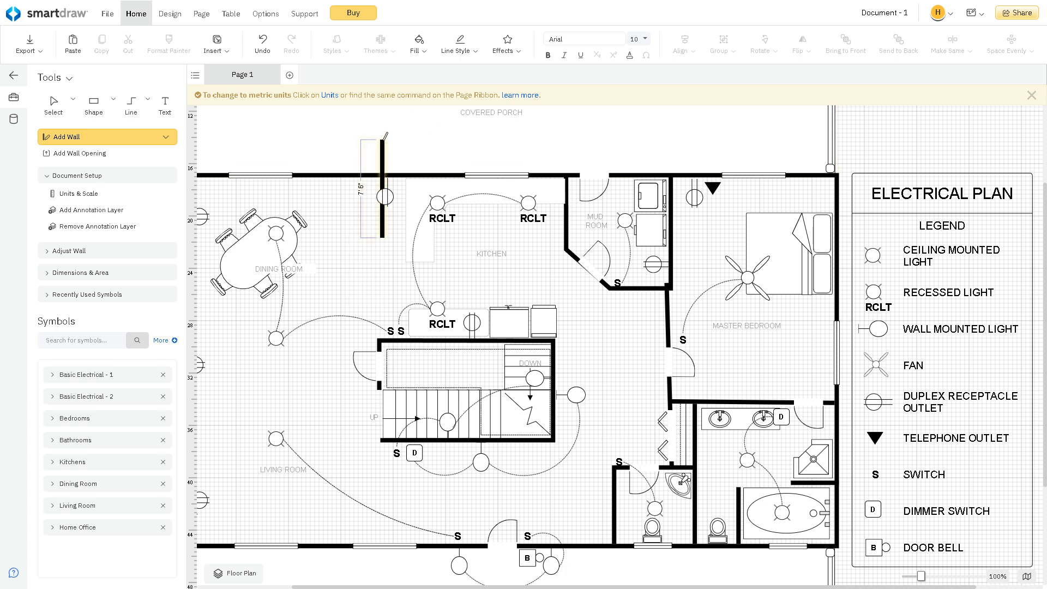
mouse_move(383, 139)
mouse_down()
mouse_move(479, 168)
mouse_move(483, 227)
mouse_move(485, 178)
mouse_move(469, 153)
mouse_up()
drag(383, 236, 328, 154)
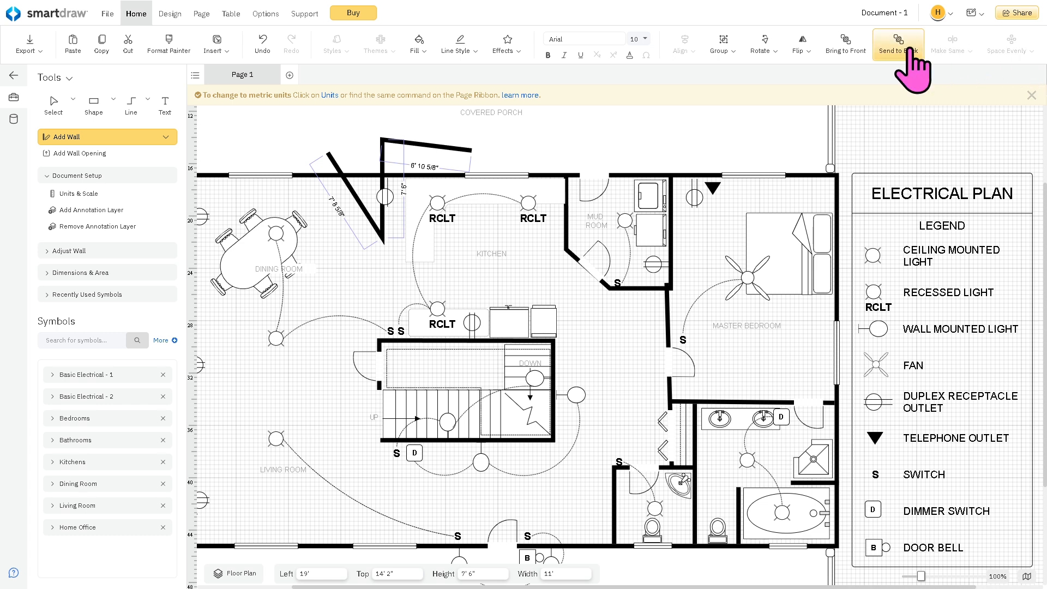
Step: Group the kitchen's L-shaped counter, the MUD ROOM label and the 3' wide kitchen fixture beside the stairs
click(947, 18)
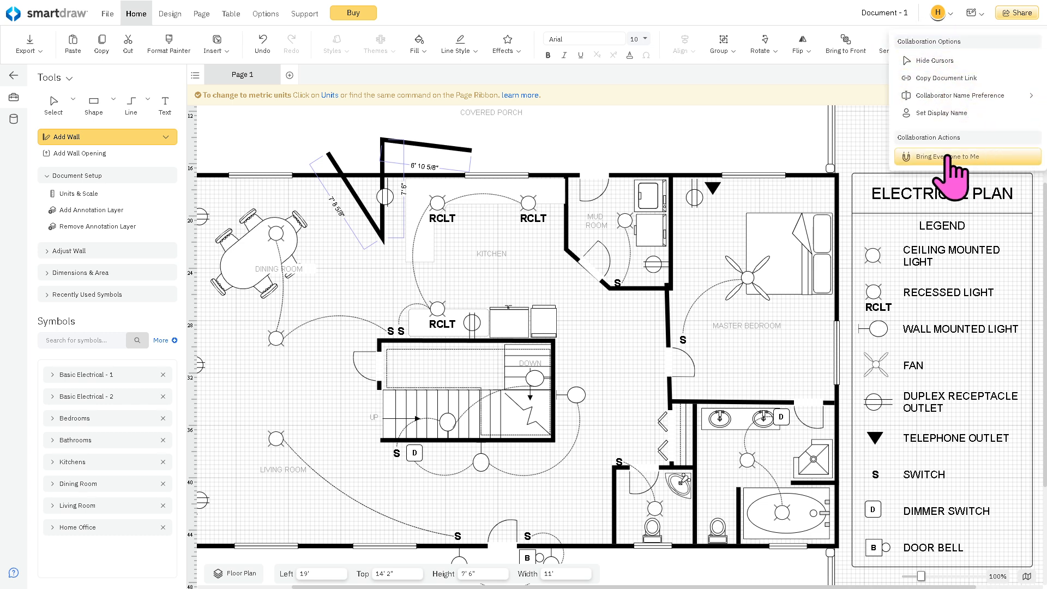
click(54, 104)
click(382, 180)
click(533, 208)
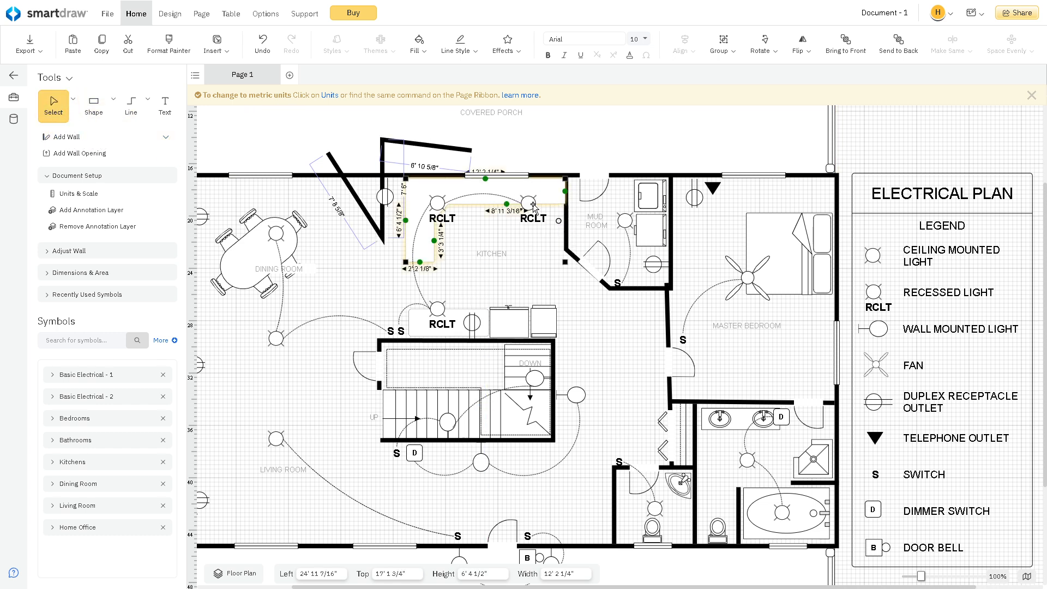
shift+click(596, 211)
shift+click(508, 330)
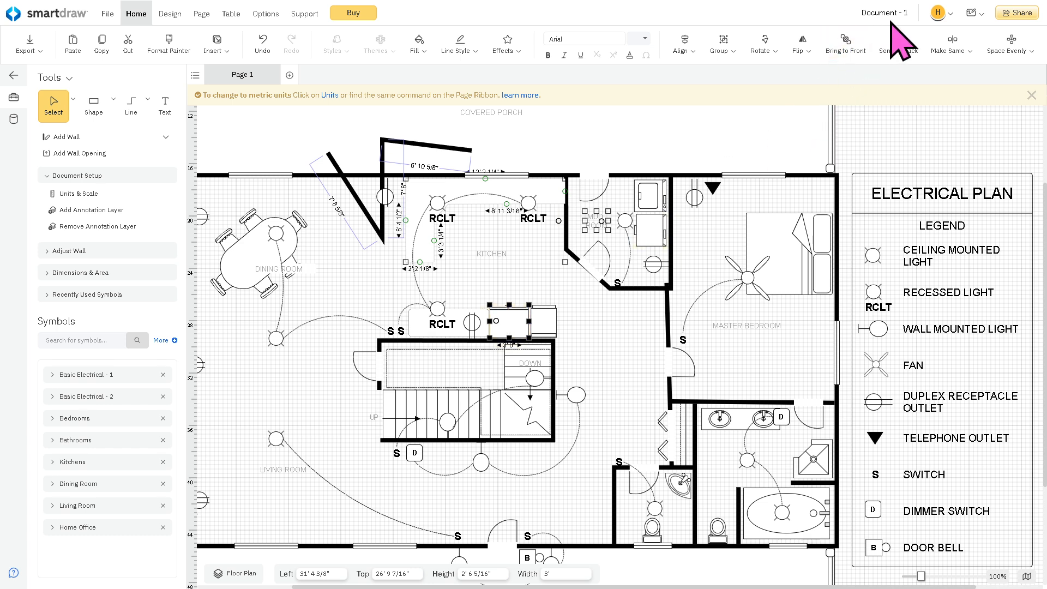
click(726, 44)
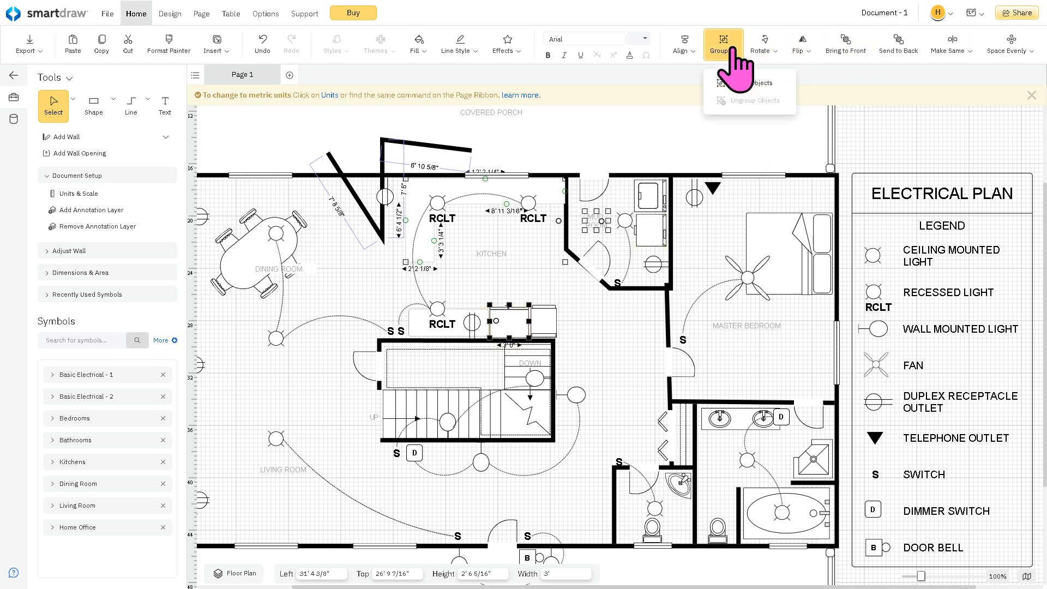
click(752, 83)
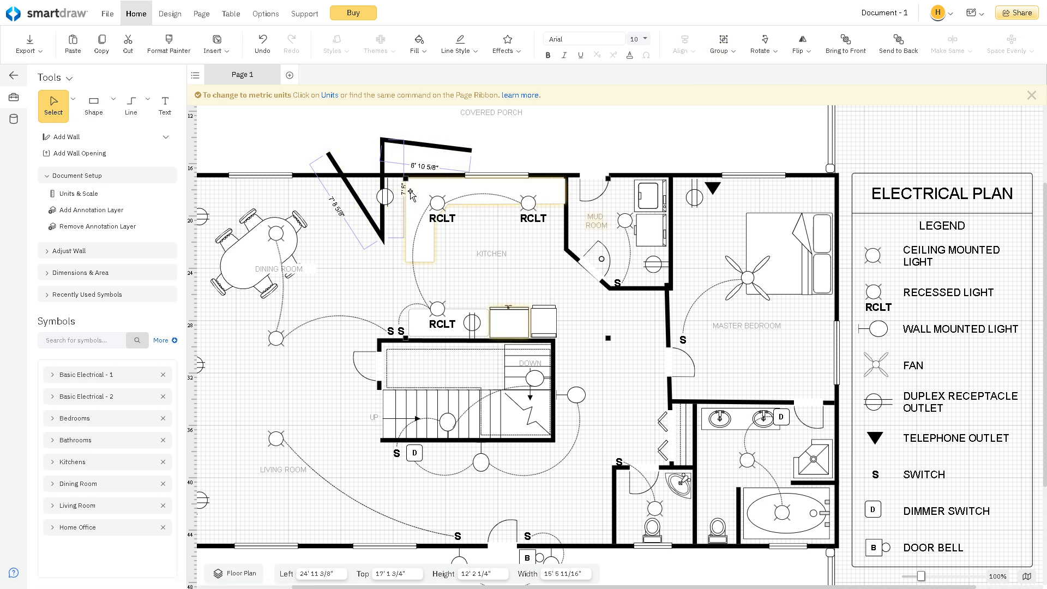
Step: Reposition the dining table set in the dining room and enlarge it to about 16' 1 3/4" by 11' 2"
click(252, 246)
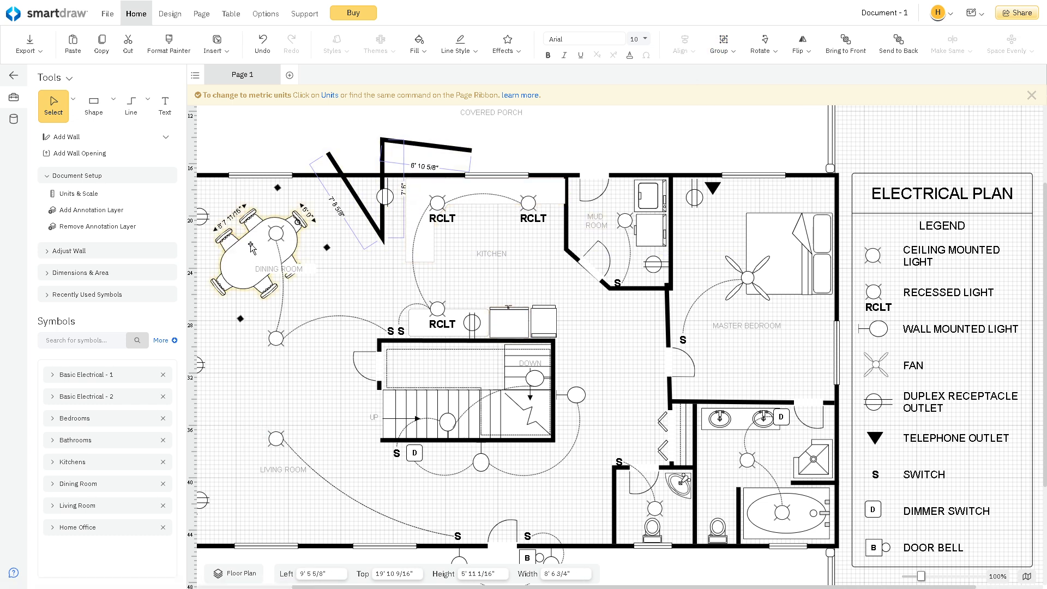
drag(253, 252, 295, 288)
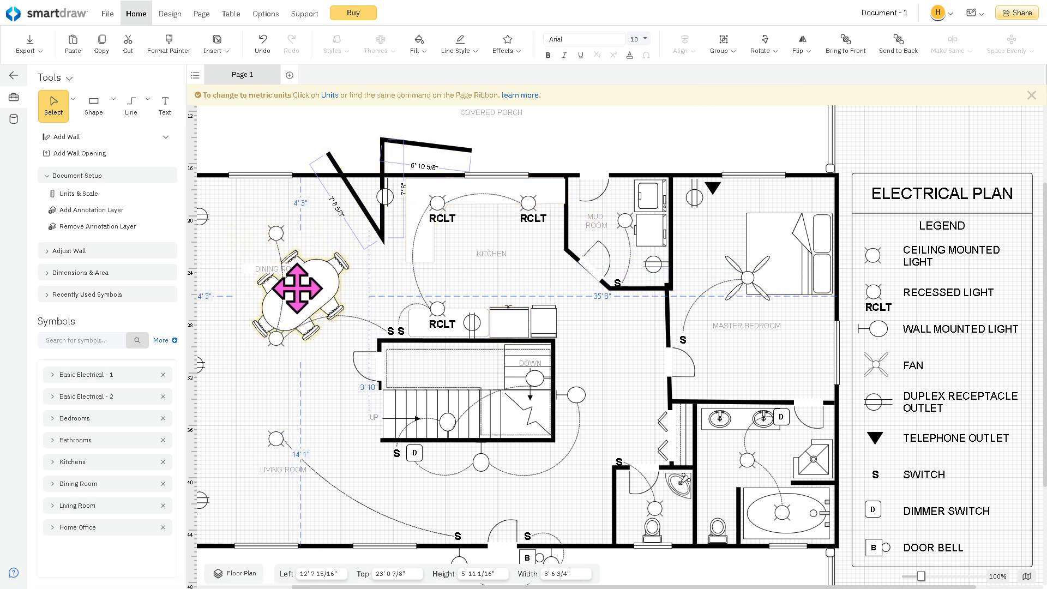
drag(321, 234, 308, 292)
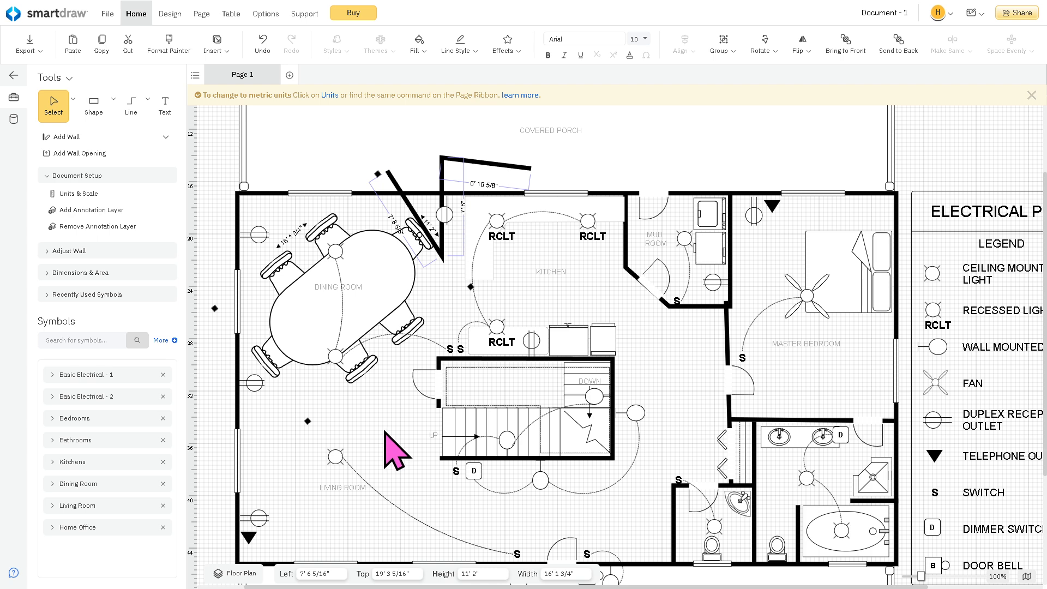
scroll(387, 433, down, 1)
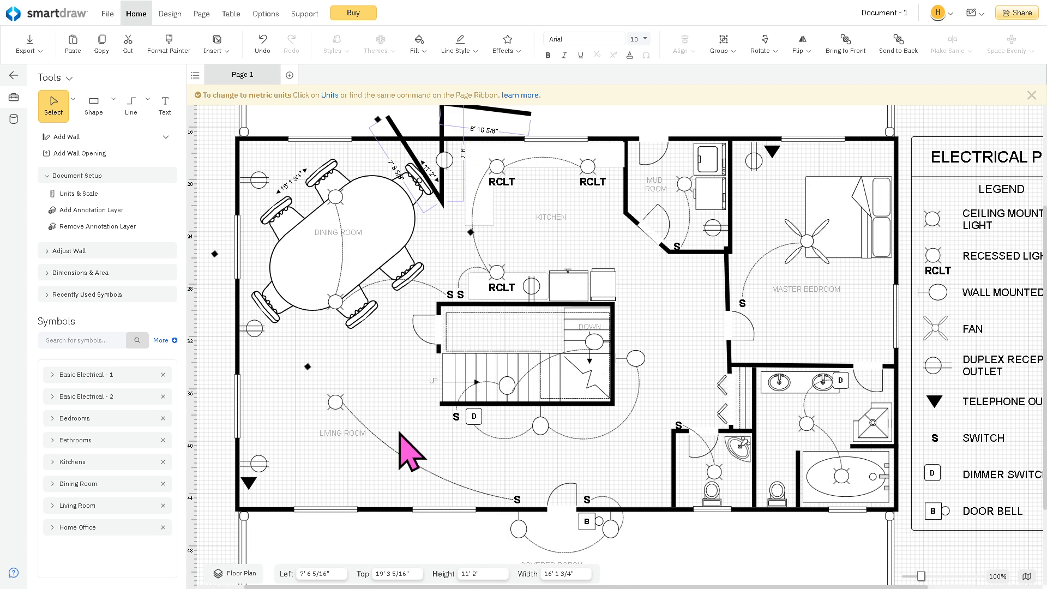
Step: Delete the staircase and its dotted outline from the middle of the floor plan
click(261, 189)
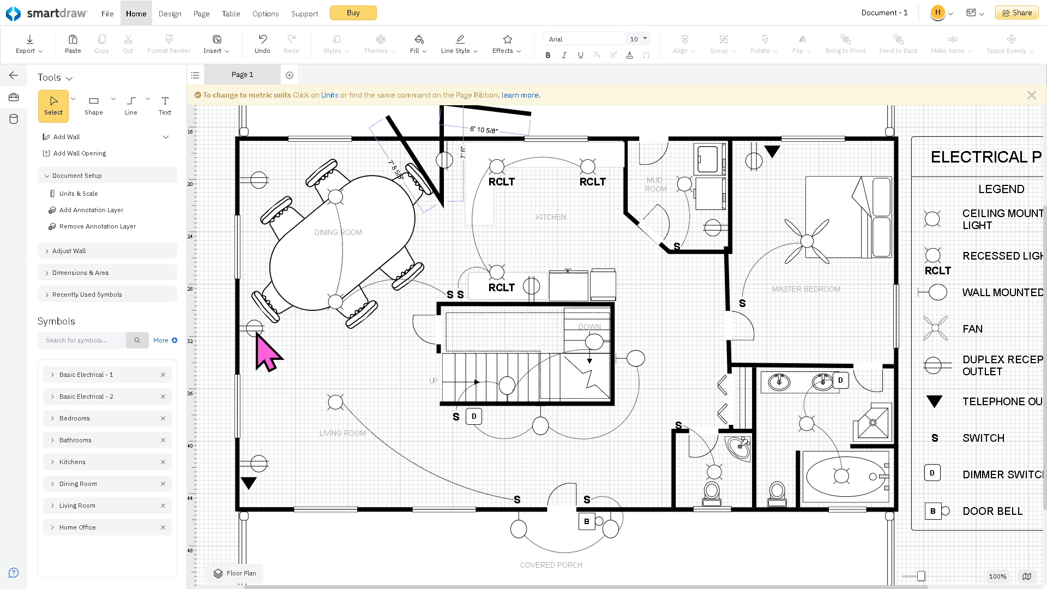
click(492, 387)
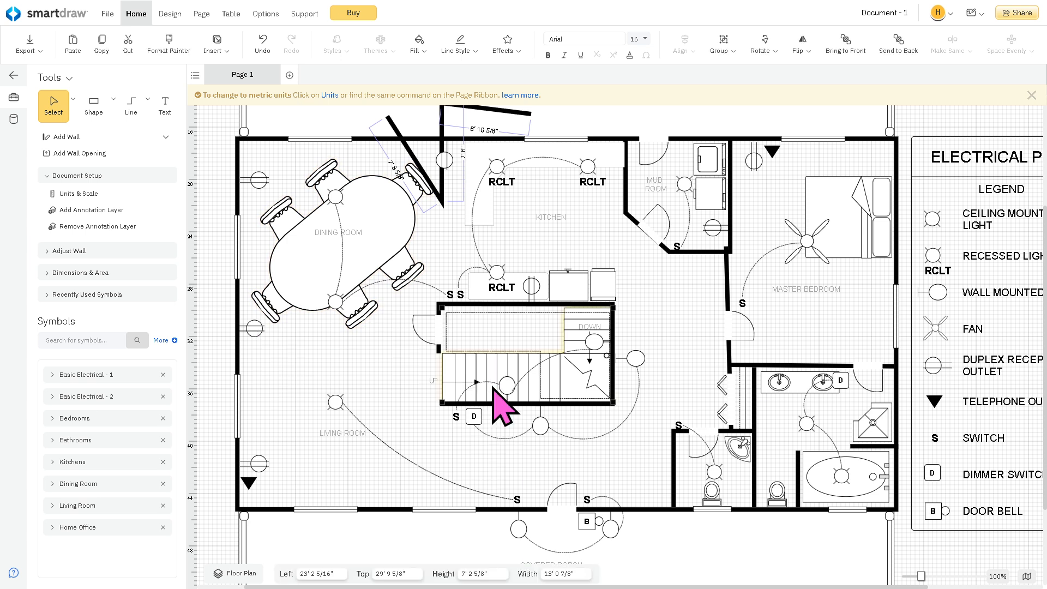
right_click(492, 386)
click(542, 218)
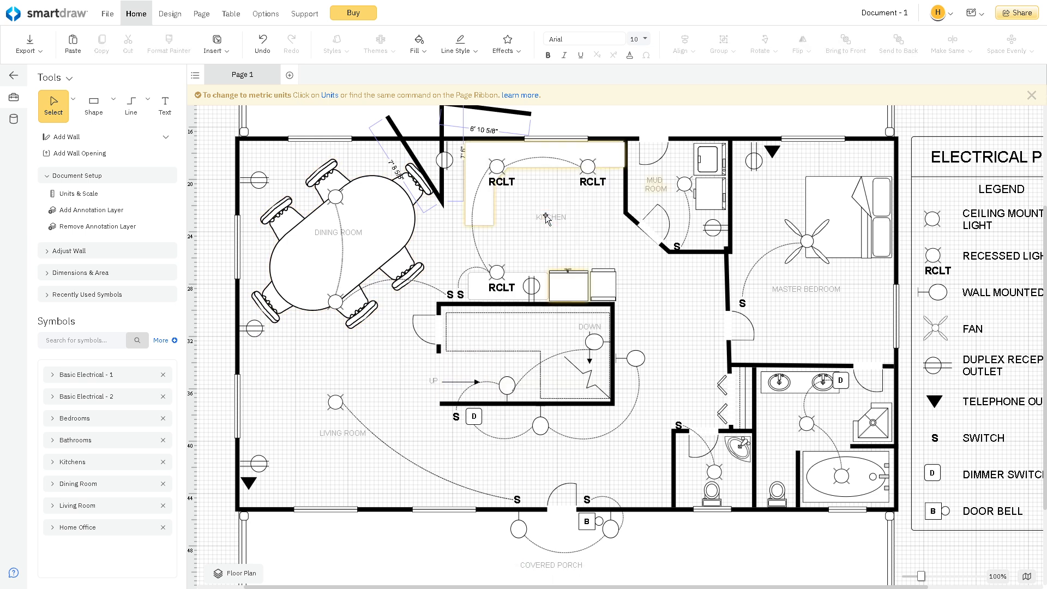
right_click(518, 360)
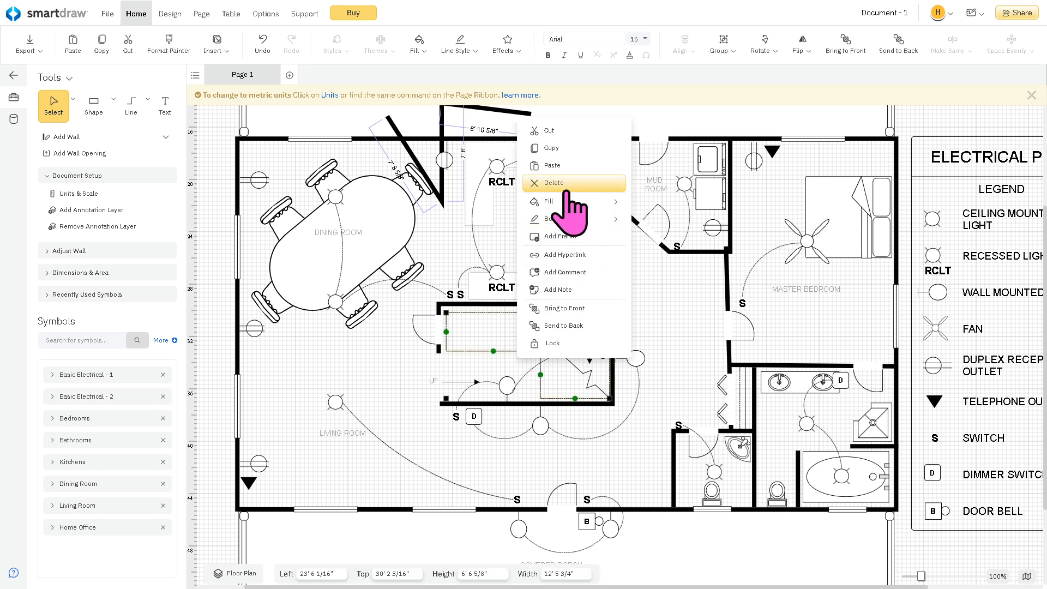
click(502, 208)
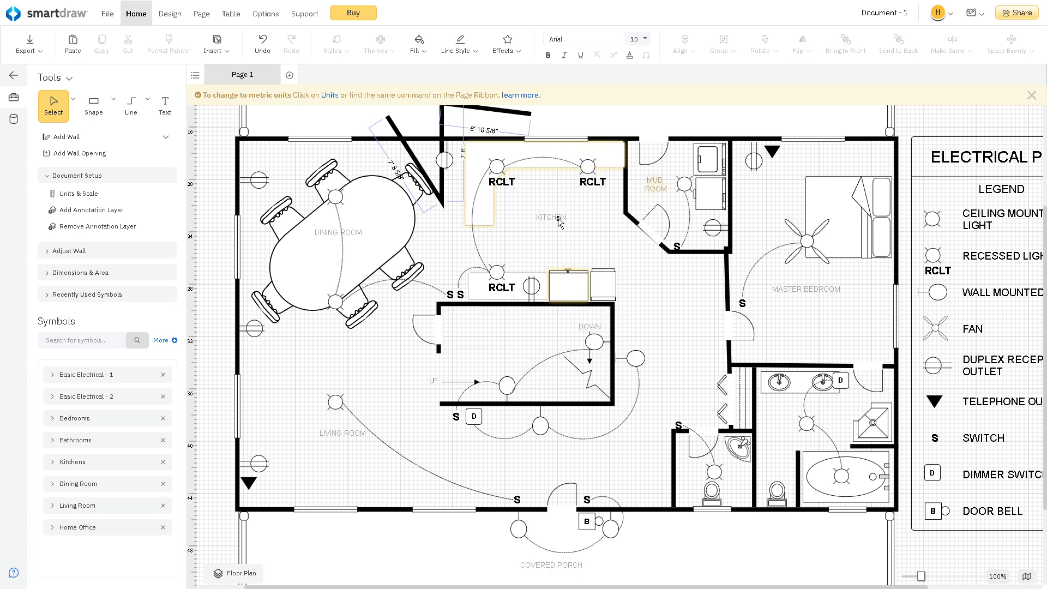
Step: Cut the walls that enclosed the staircase out of the plan
click(505, 304)
right_click(505, 304)
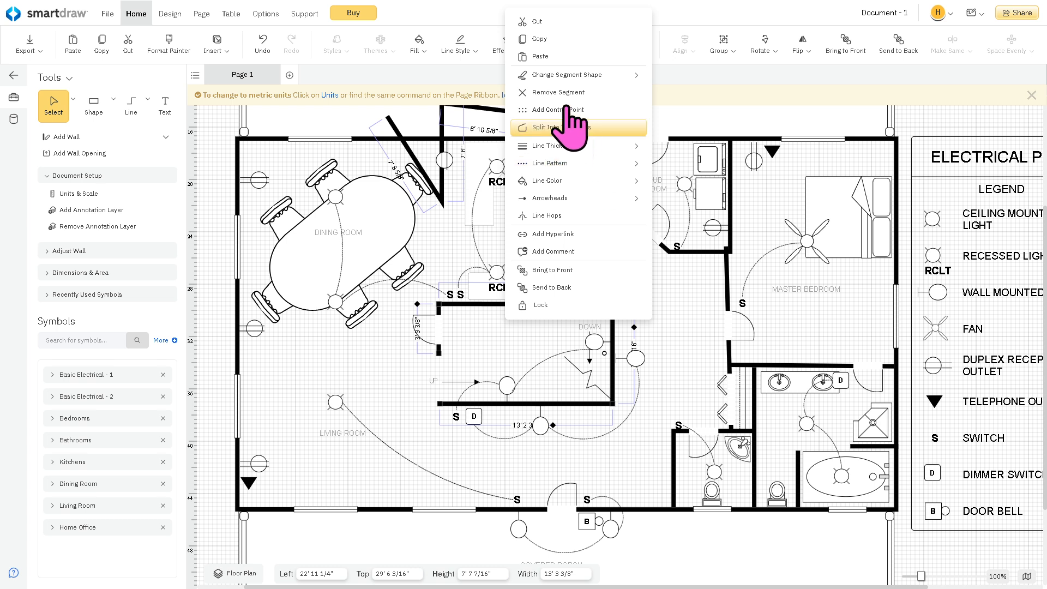
click(557, 22)
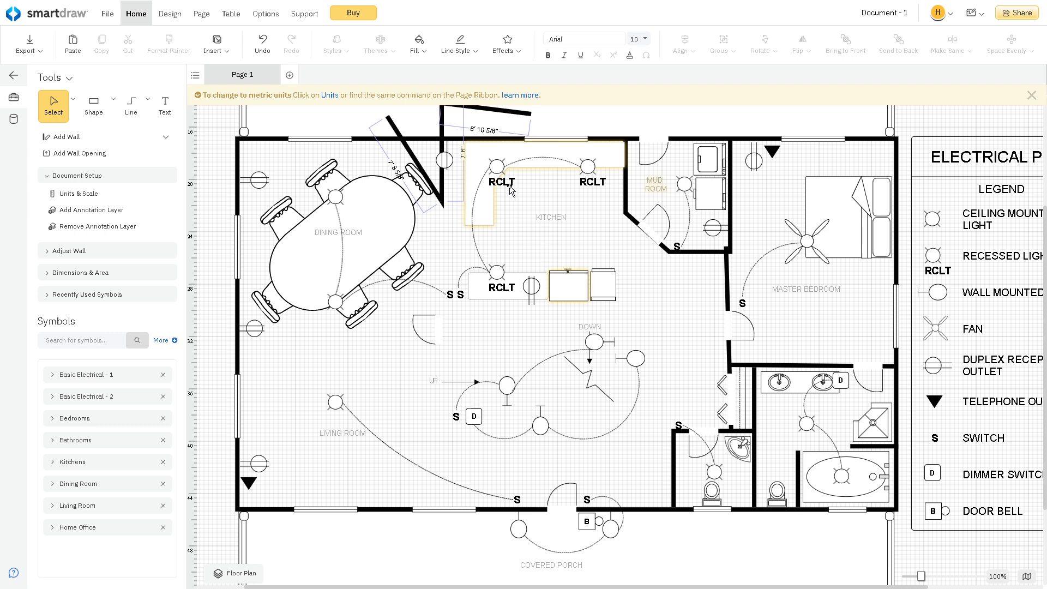
scroll(532, 398, down, 1)
scroll(533, 397, up, 1)
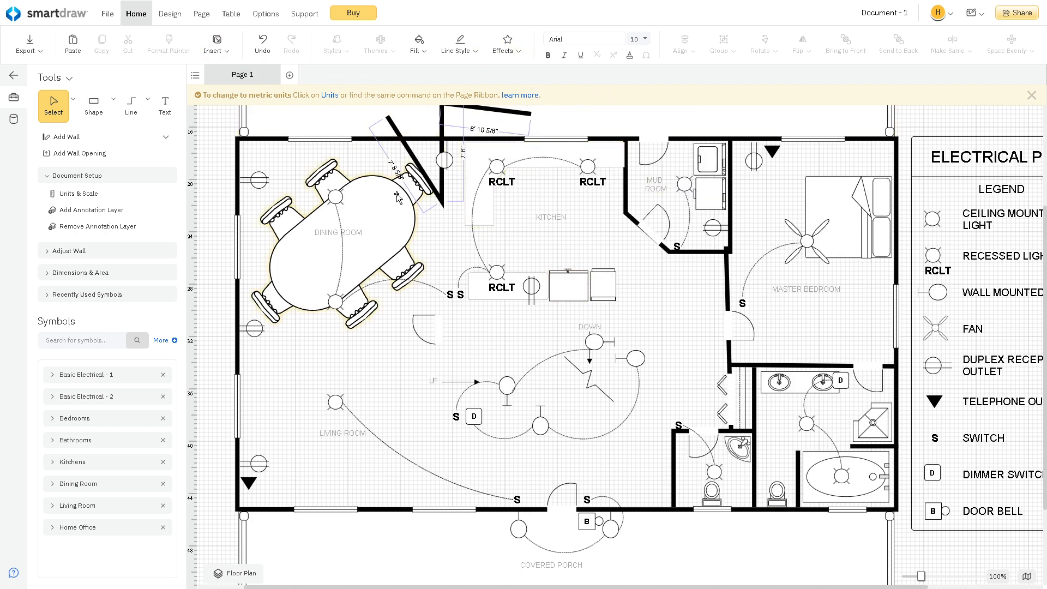
click(163, 121)
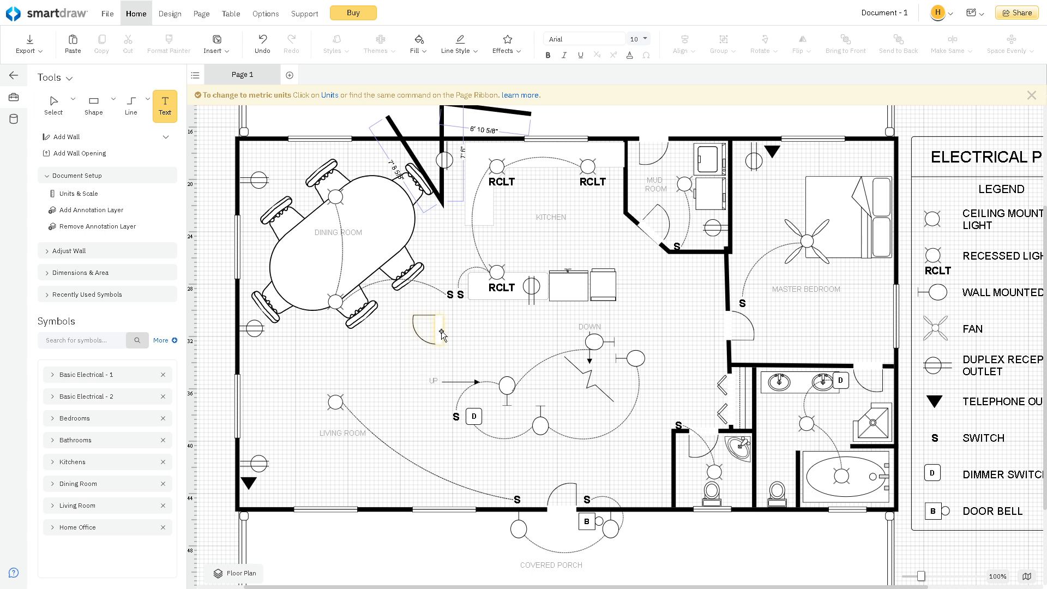
key(Escape)
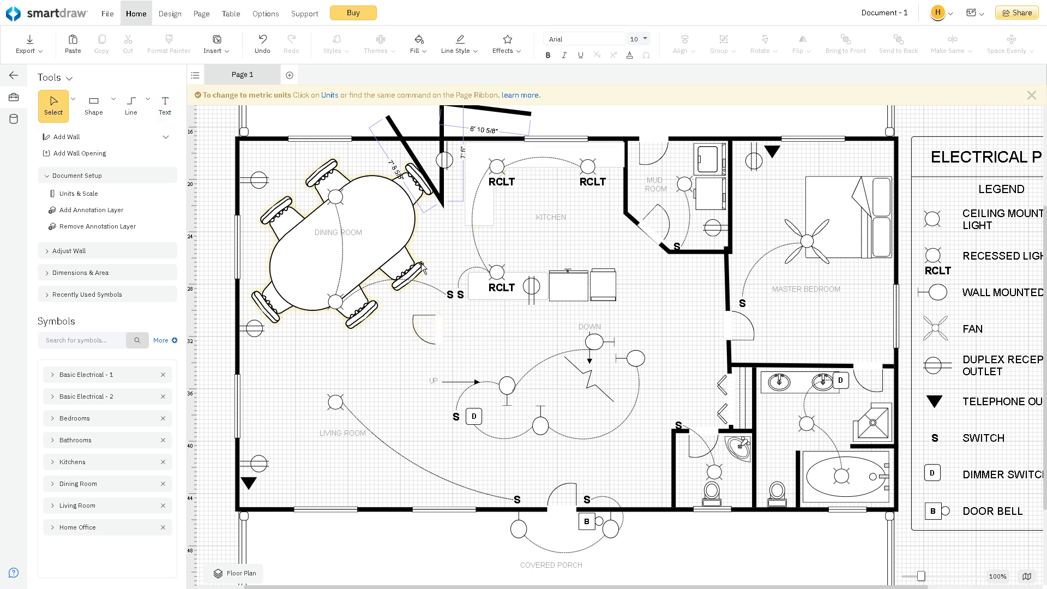
click(351, 232)
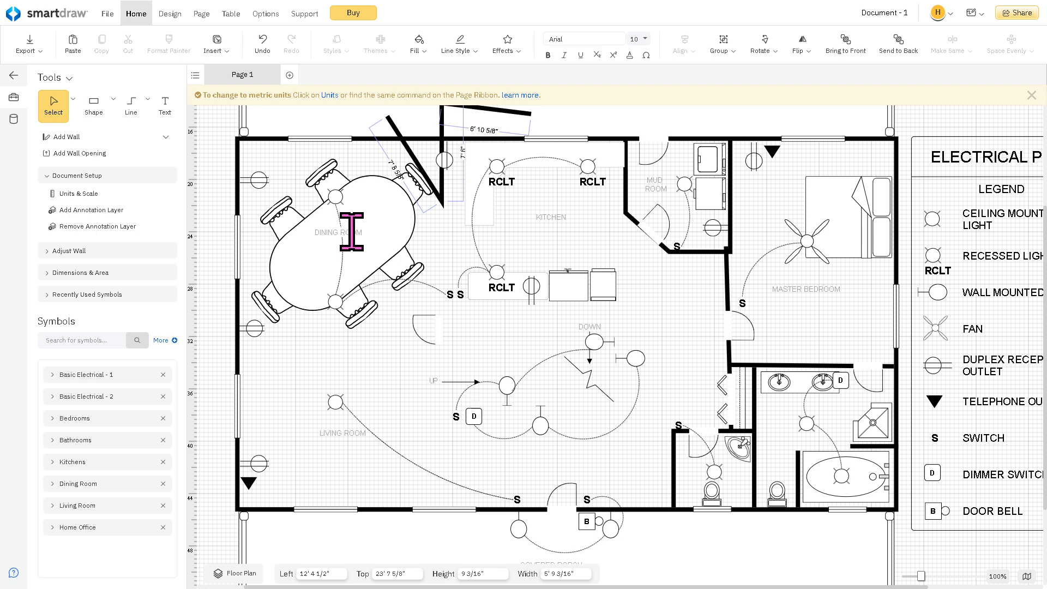
double_click(351, 232)
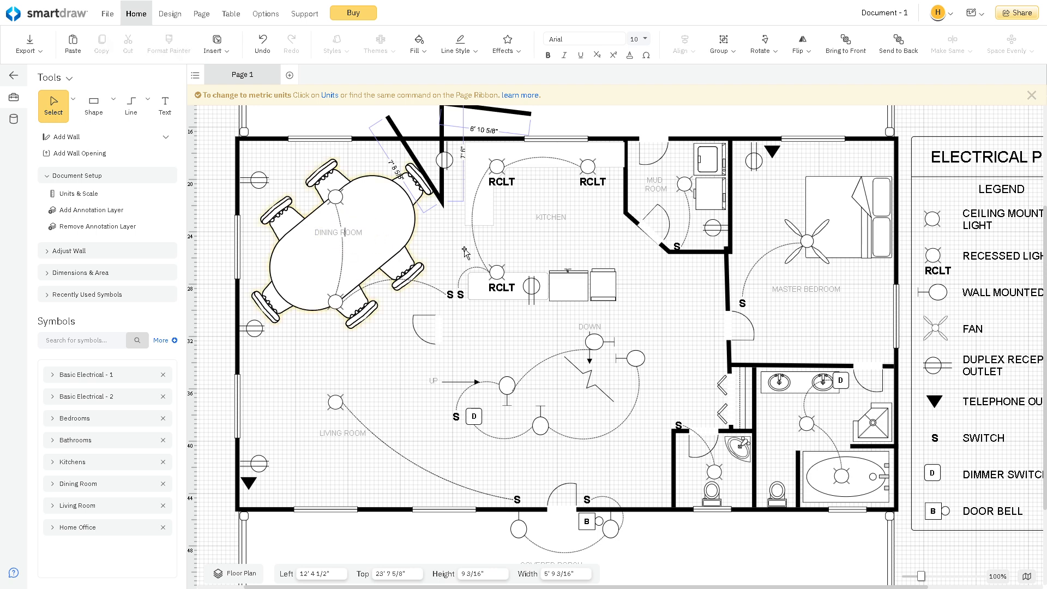
Step: Paste the cut walls over the dining room and move the dining table set toward the room's upper-left corner
click(561, 219)
key(ctrl+v)
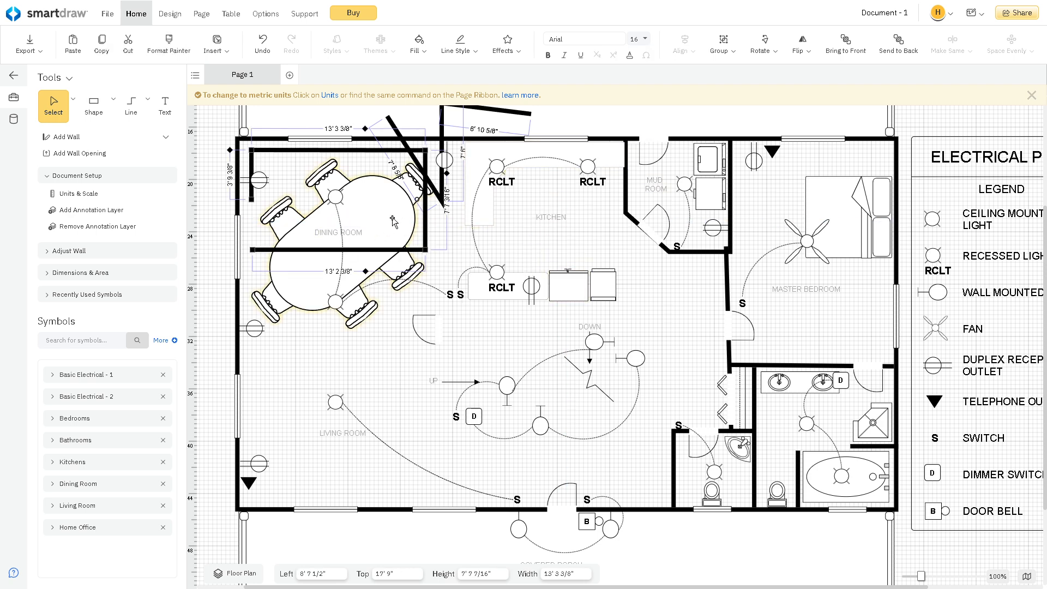
drag(392, 221, 376, 181)
drag(582, 369, 508, 367)
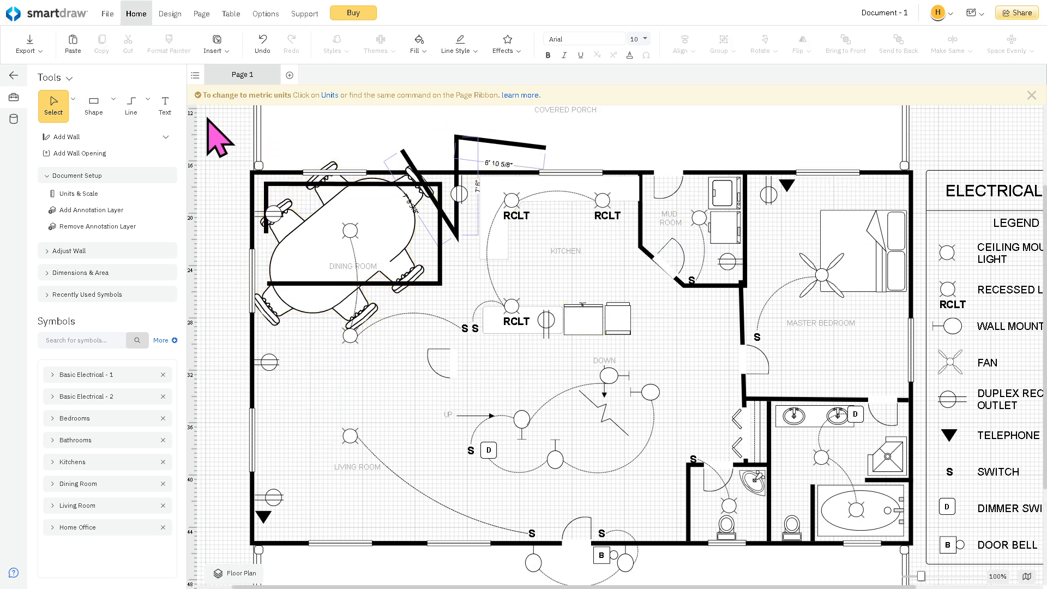
Step: Add a text label reading "SmartDraw Electrical Tutorial | SmartDraw Engineering Demo" in the open area above the living room
click(165, 105)
click(387, 364)
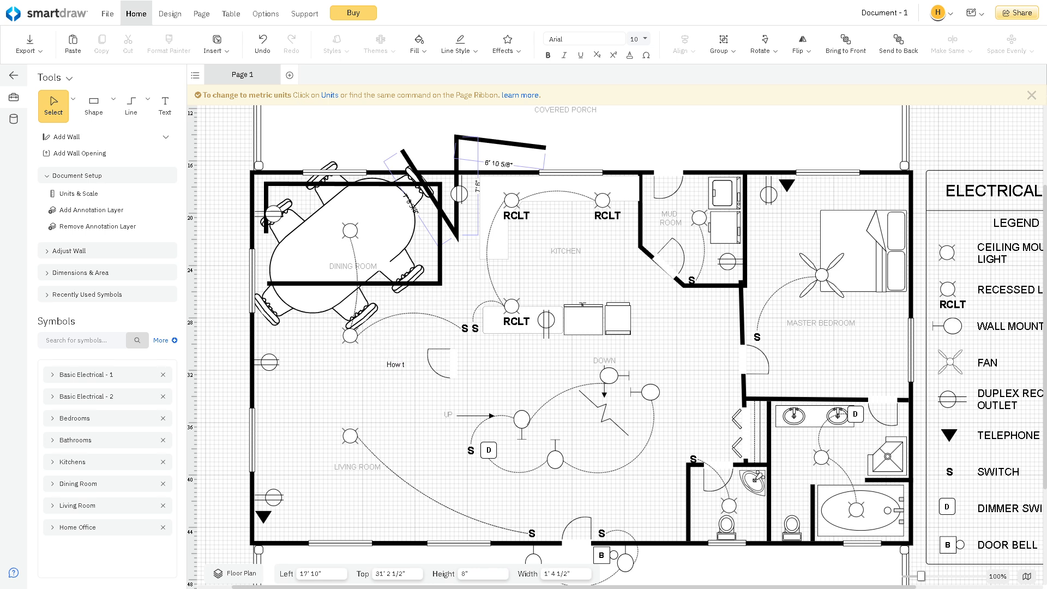
triple_click(394, 366)
text(SmartDraw Electrical Tutorial | SmartDraw Engineering Demo)
Step: Format the whole SmartDraw Electrical Tutorial label as bold, underlined text at size 20
key(ctrl+a)
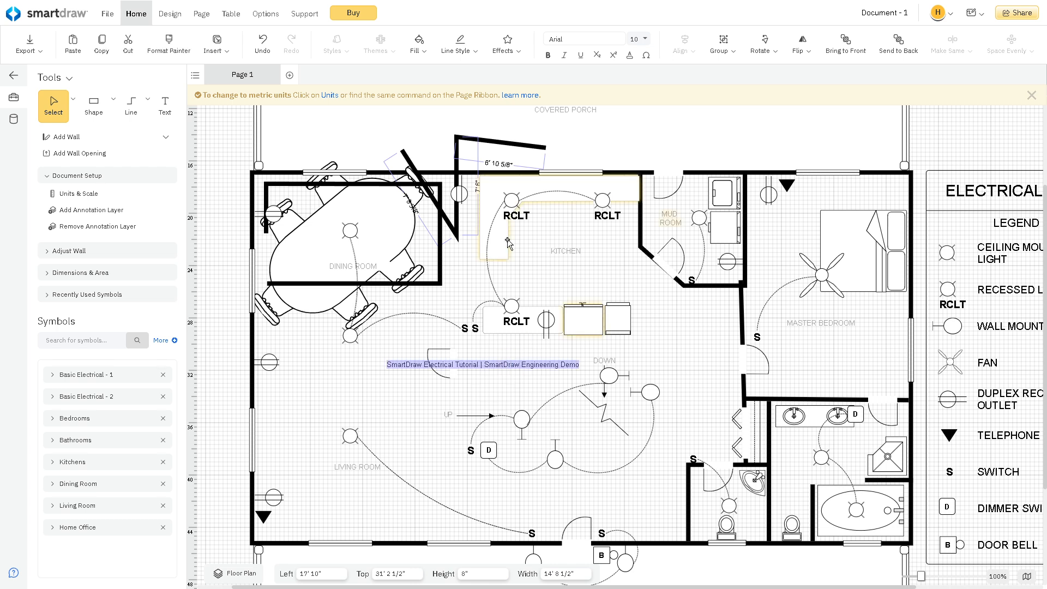
click(548, 55)
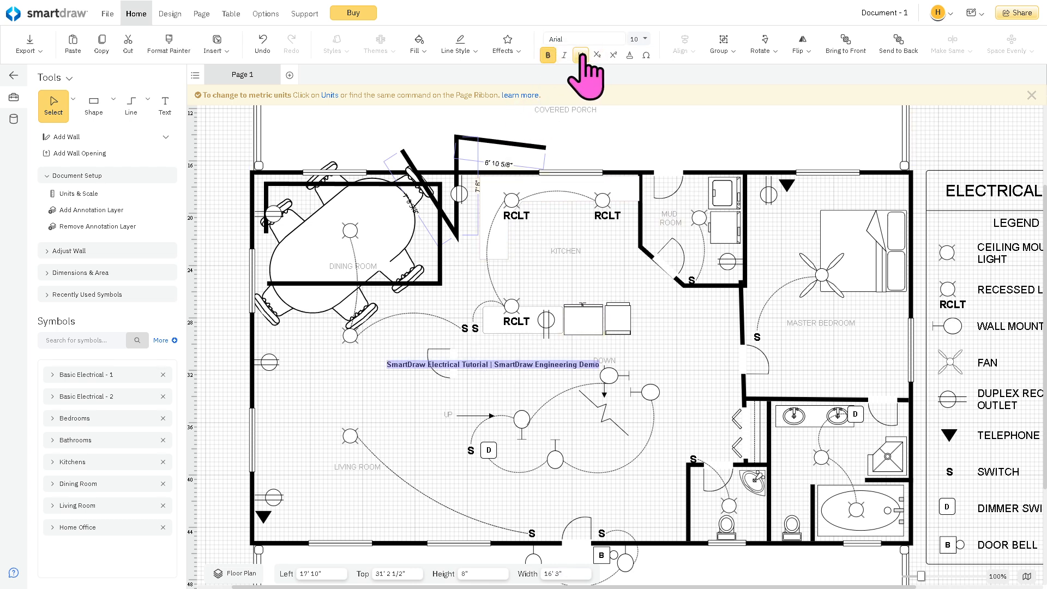
click(580, 54)
click(645, 40)
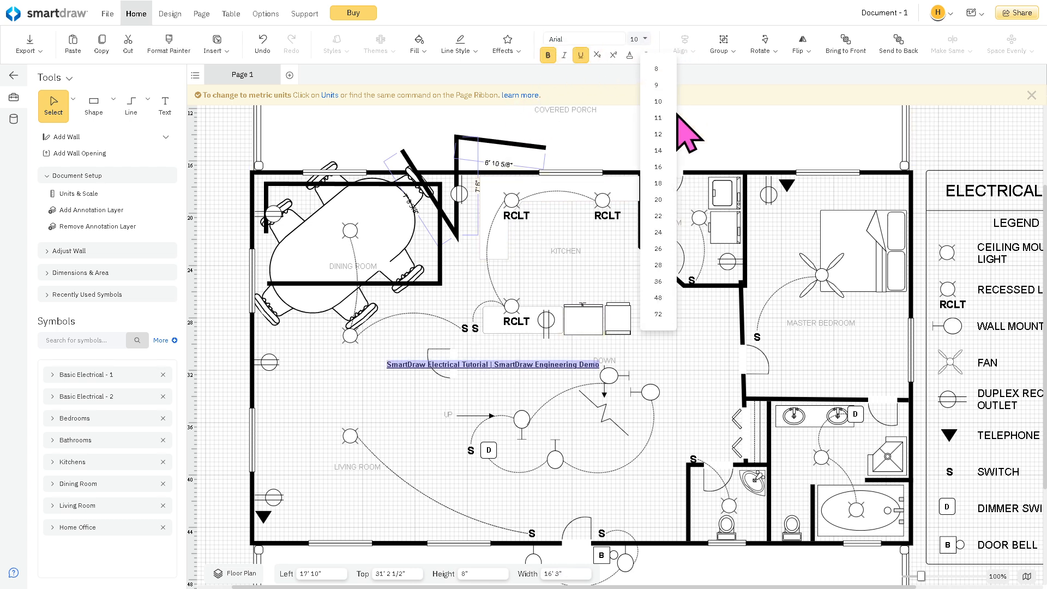
click(660, 200)
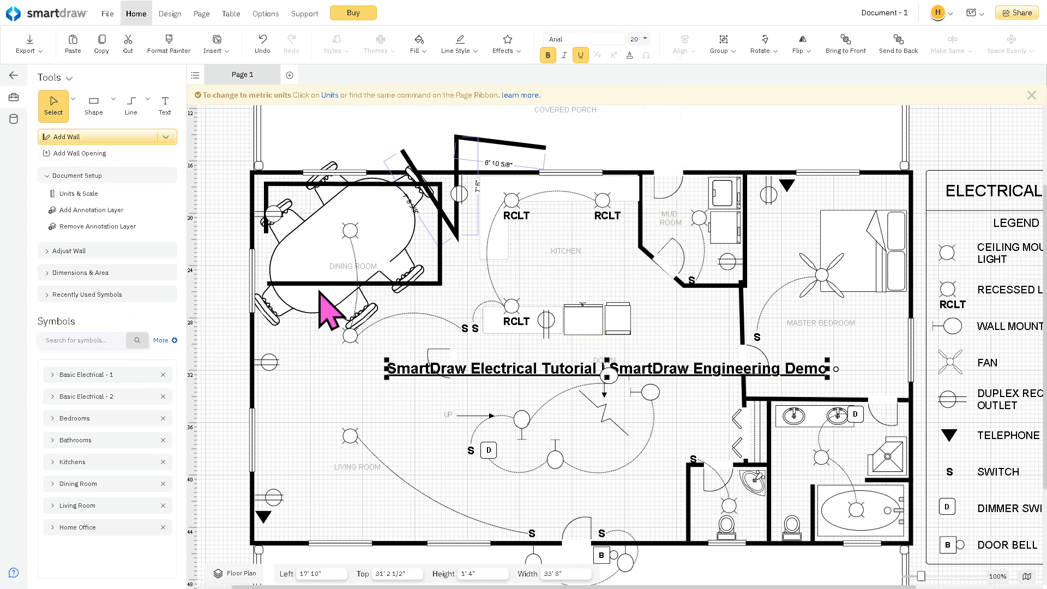
Step: Shift the large title label slightly up and to the right and bring it to the front of the plan
mouse_move(465, 369)
mouse_down()
mouse_move(465, 324)
mouse_move(463, 355)
mouse_move(441, 361)
mouse_move(482, 358)
mouse_up()
click(450, 352)
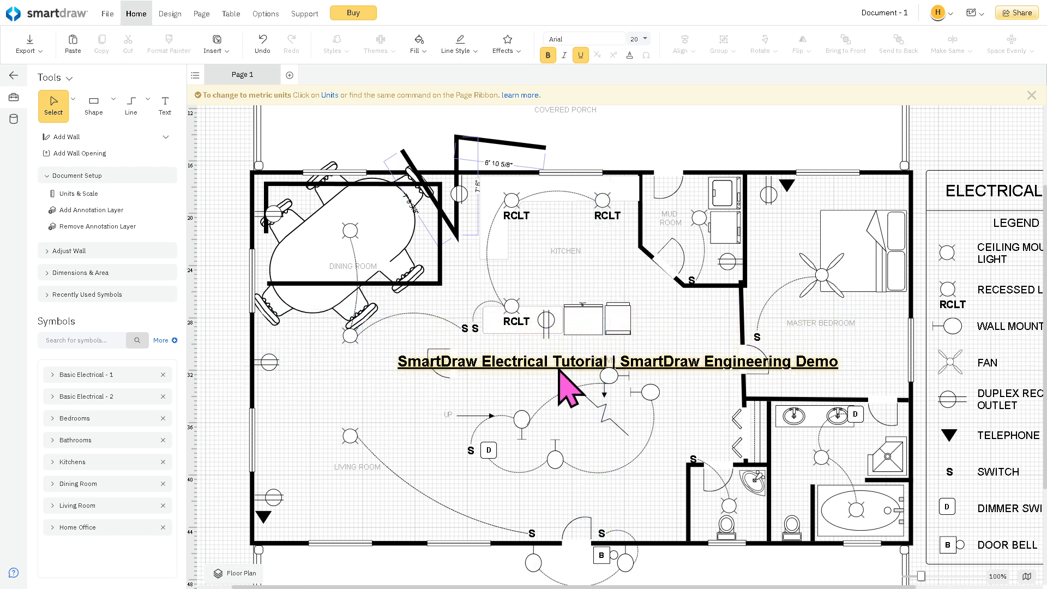
click(688, 367)
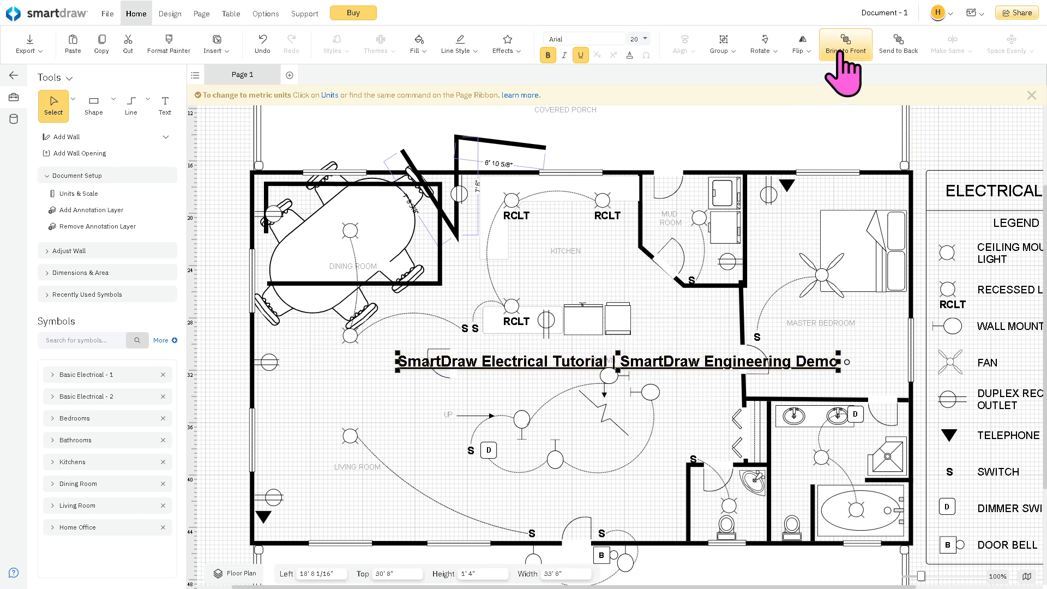
click(843, 51)
click(899, 48)
click(856, 48)
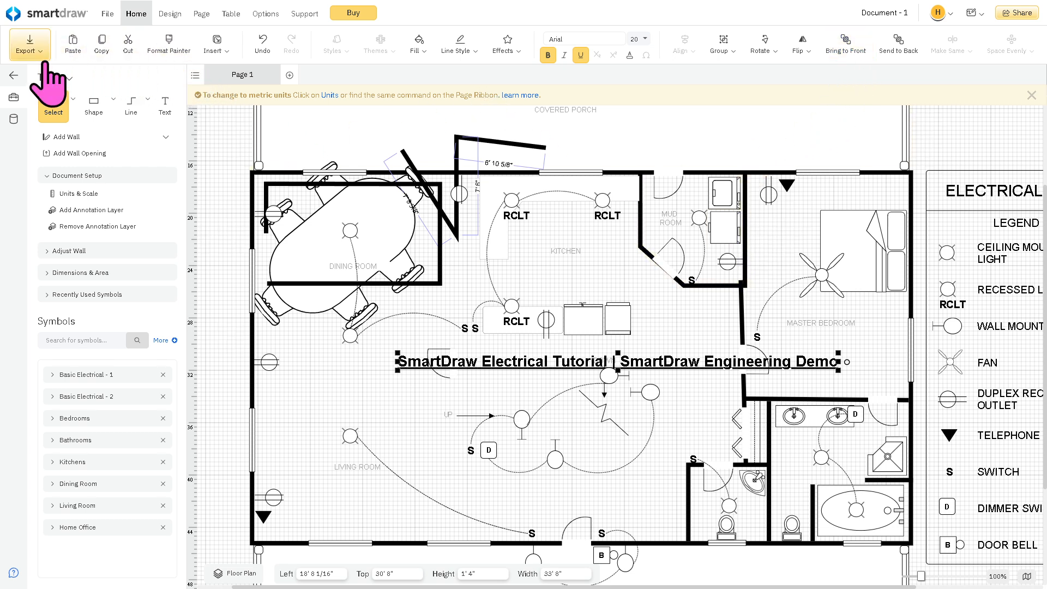
Step: Examine the title label's connection point and grow property settings, keeping Default connection points and leaving growth unchanged
click(171, 15)
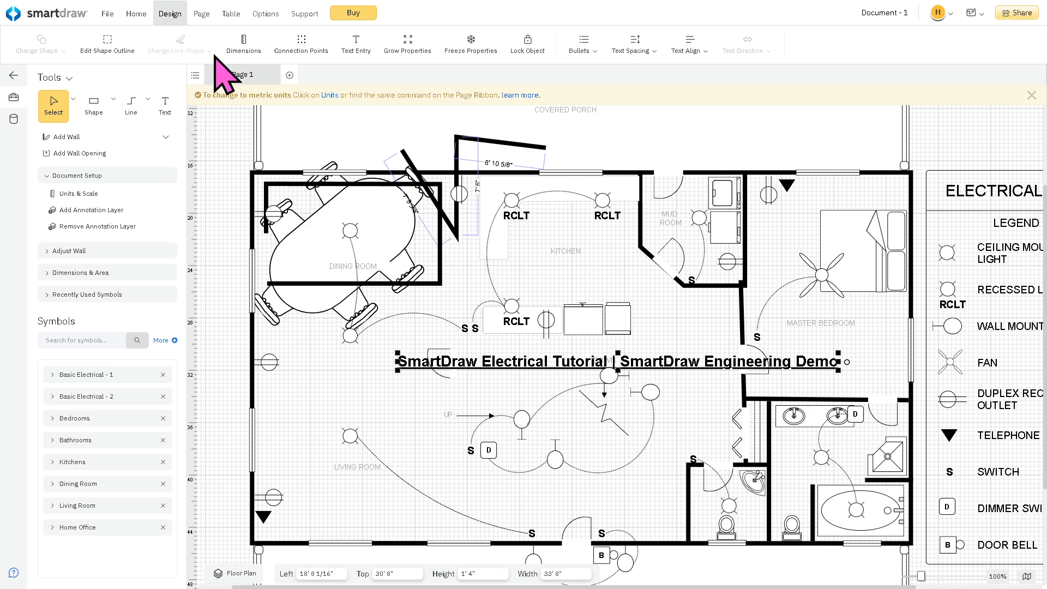
click(301, 48)
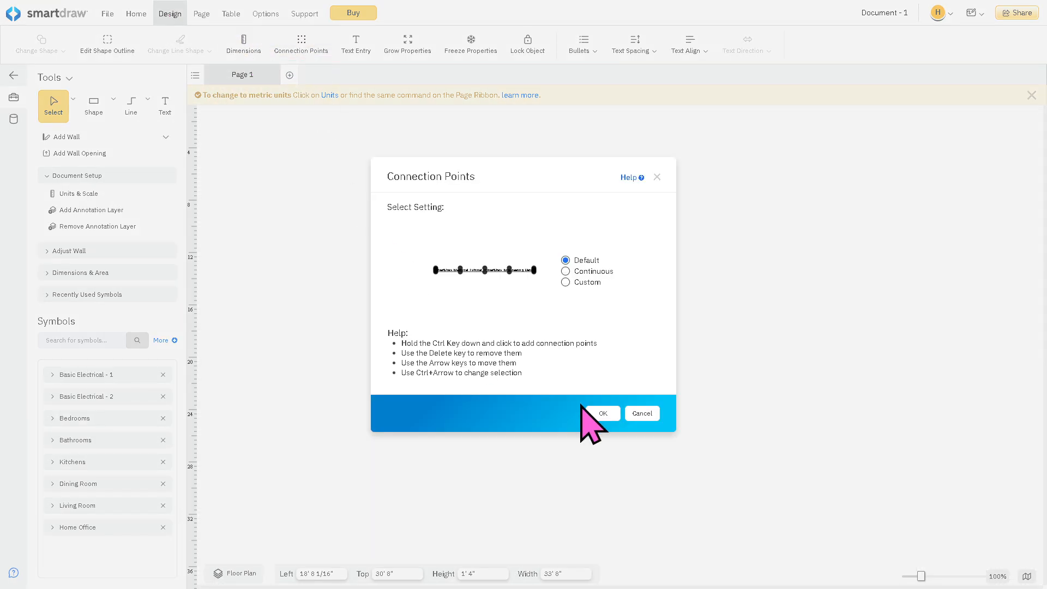
click(612, 415)
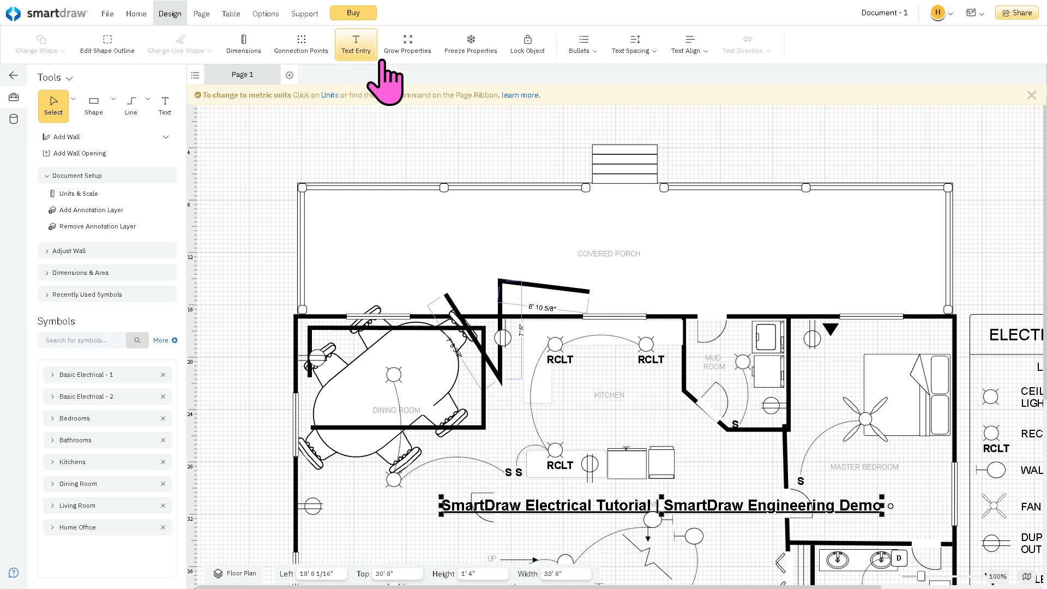
click(408, 47)
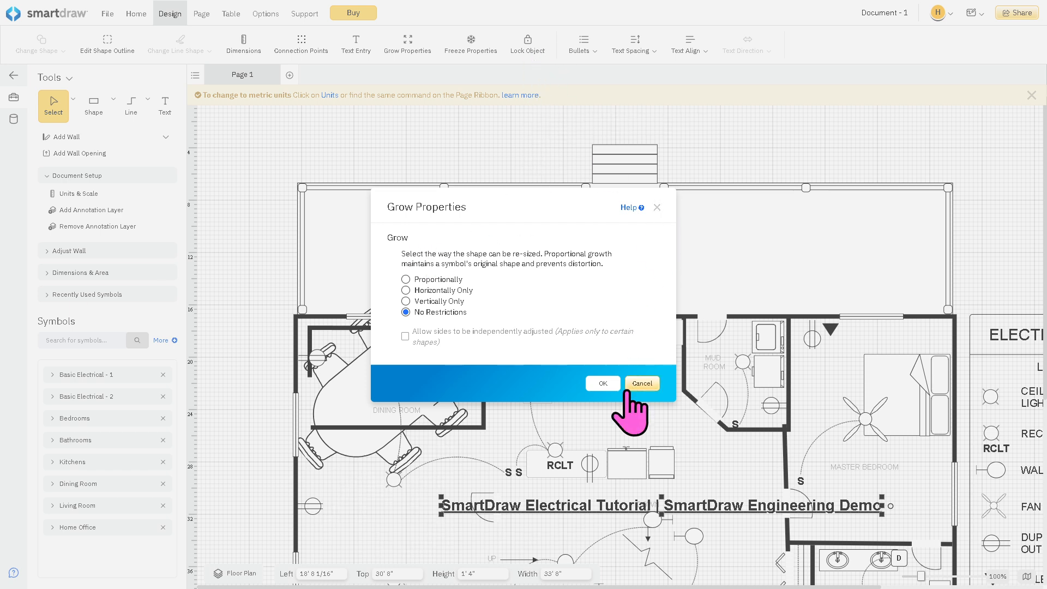
click(642, 384)
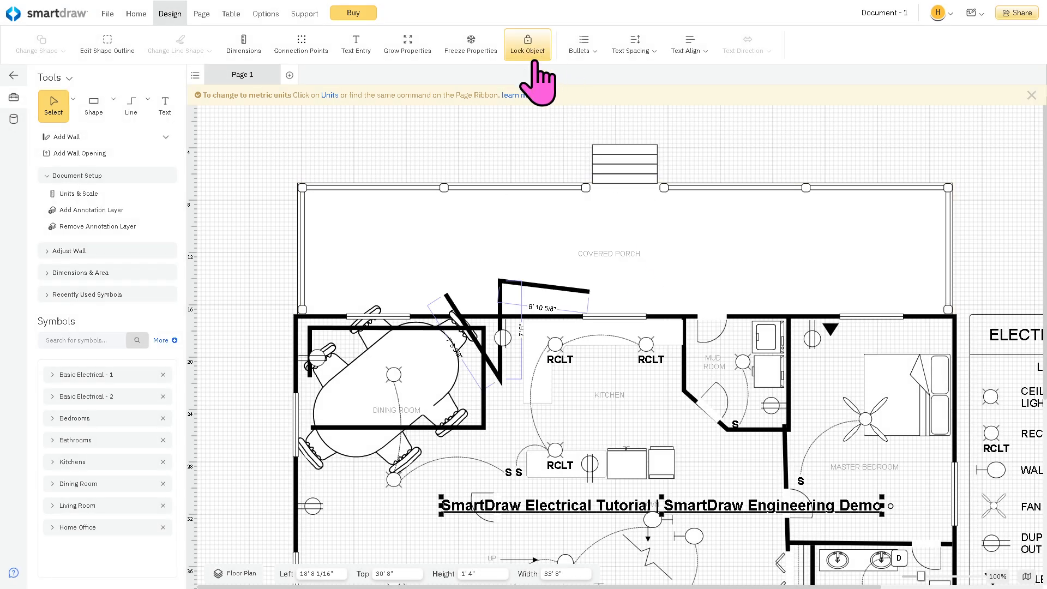
Step: Create a visible layer named "SmartDraw Electrical Tutorial | SmartDraw Engineering Demo"
click(521, 218)
scroll(520, 217, down, 2)
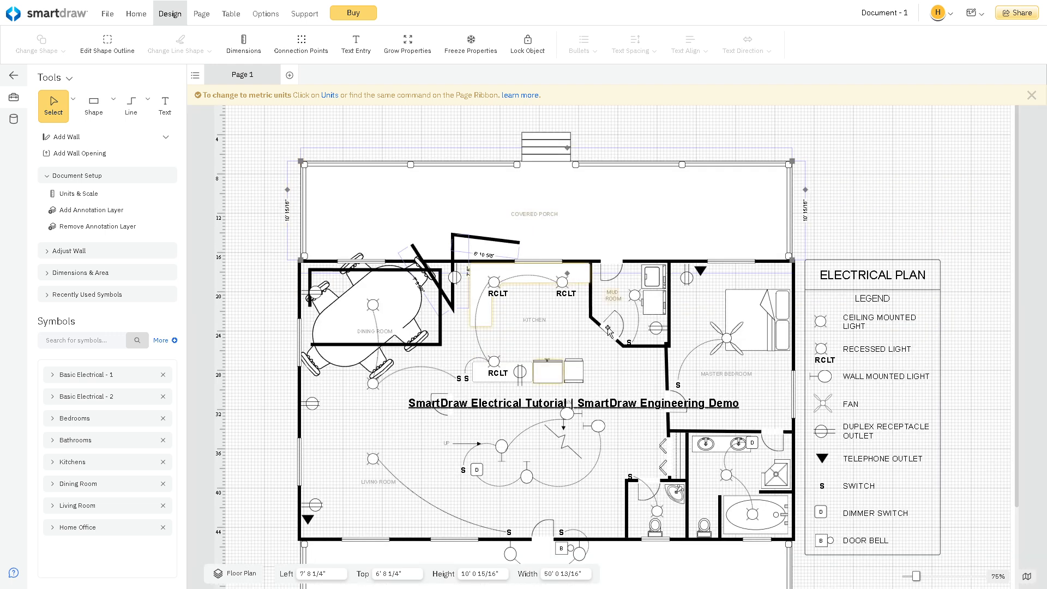
scroll(575, 322, down, 1)
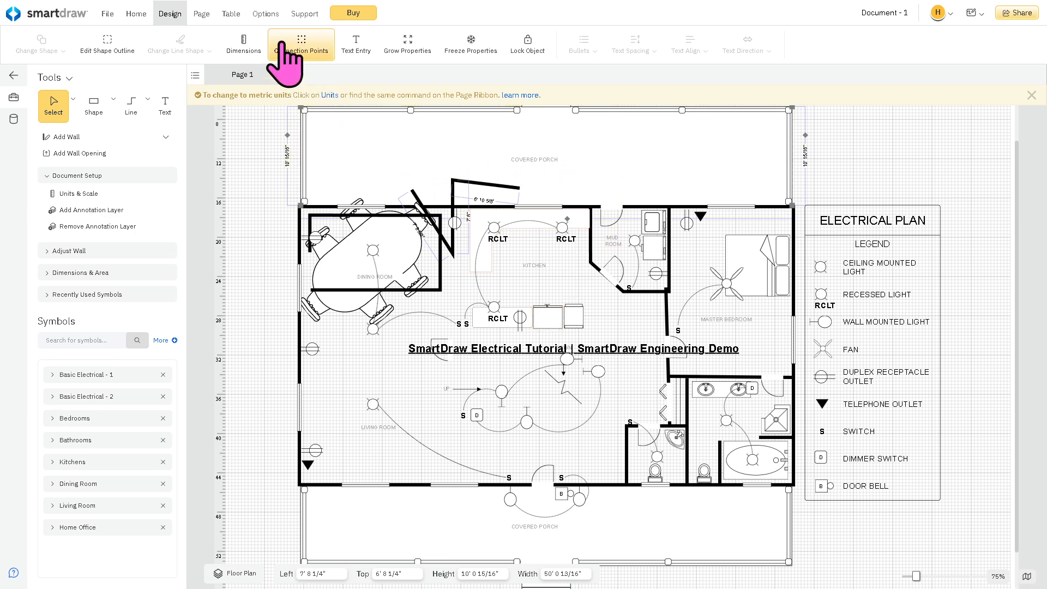
click(210, 15)
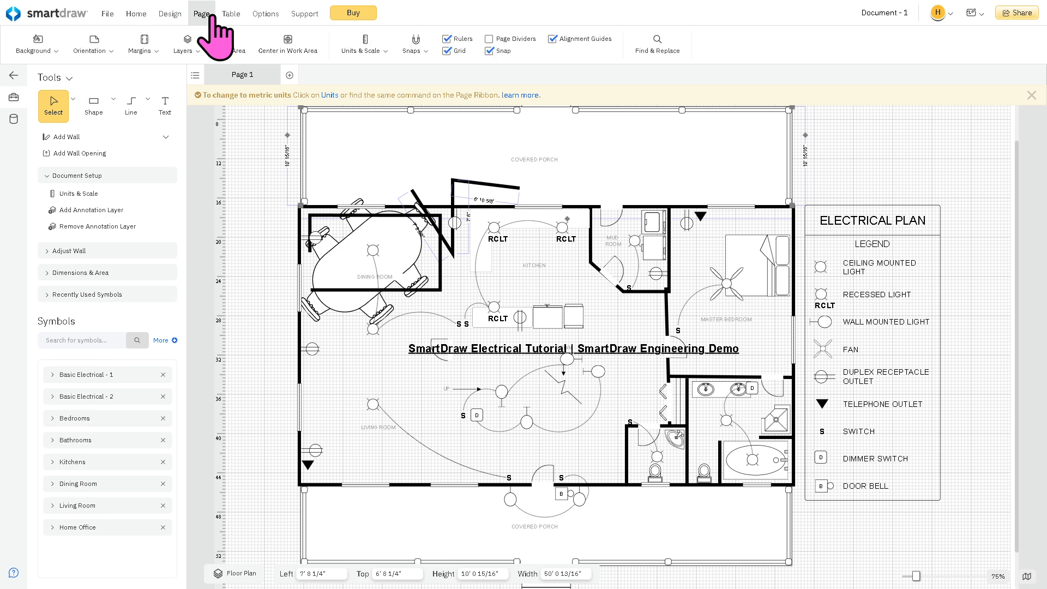
click(200, 50)
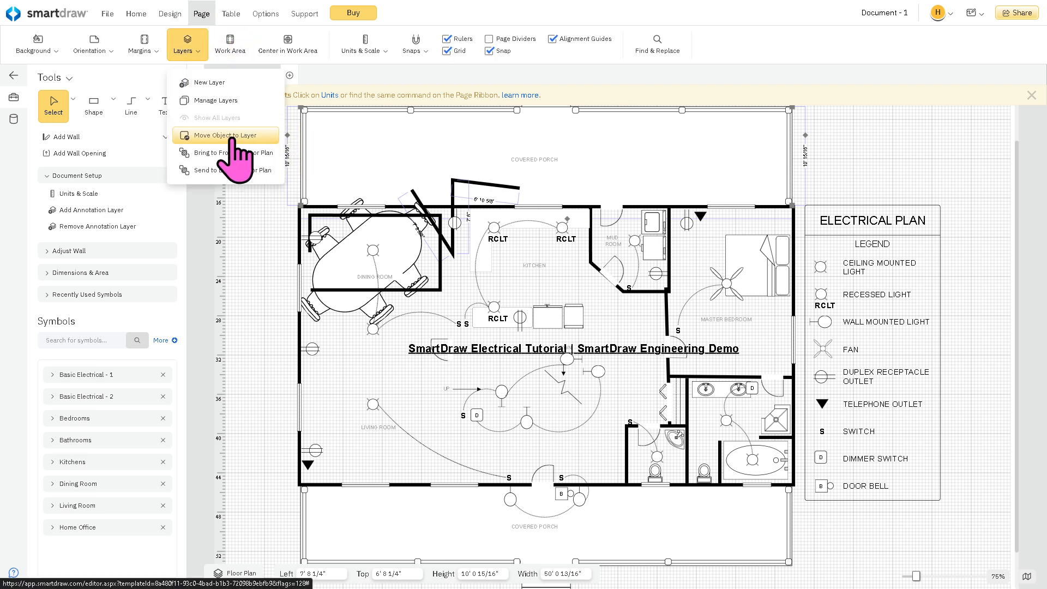
click(240, 87)
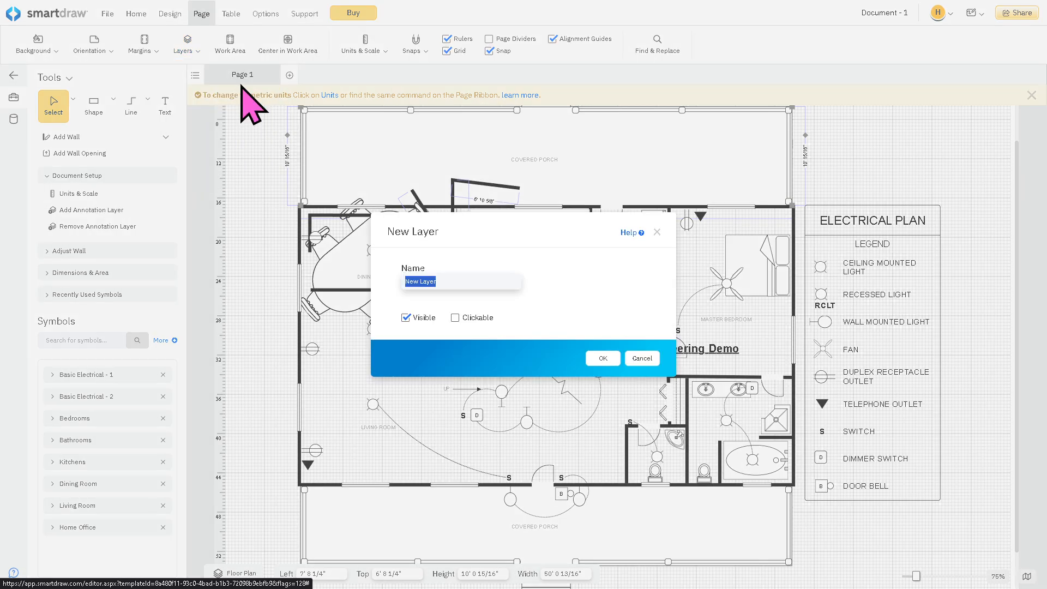
text(SmartDraw Electrical Tutorial | SmartDraw Engineering Demo)
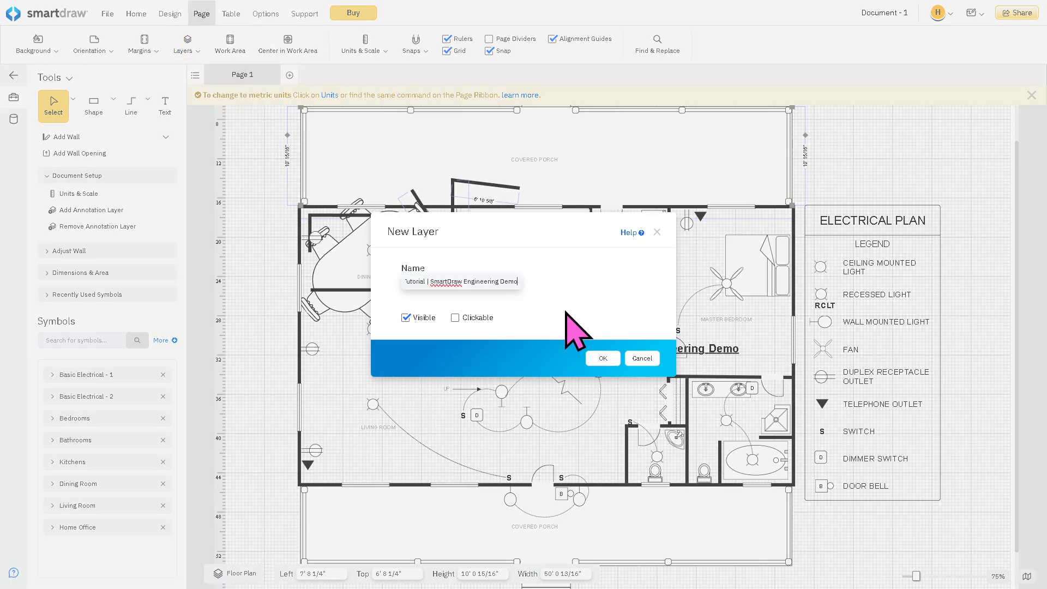
click(603, 358)
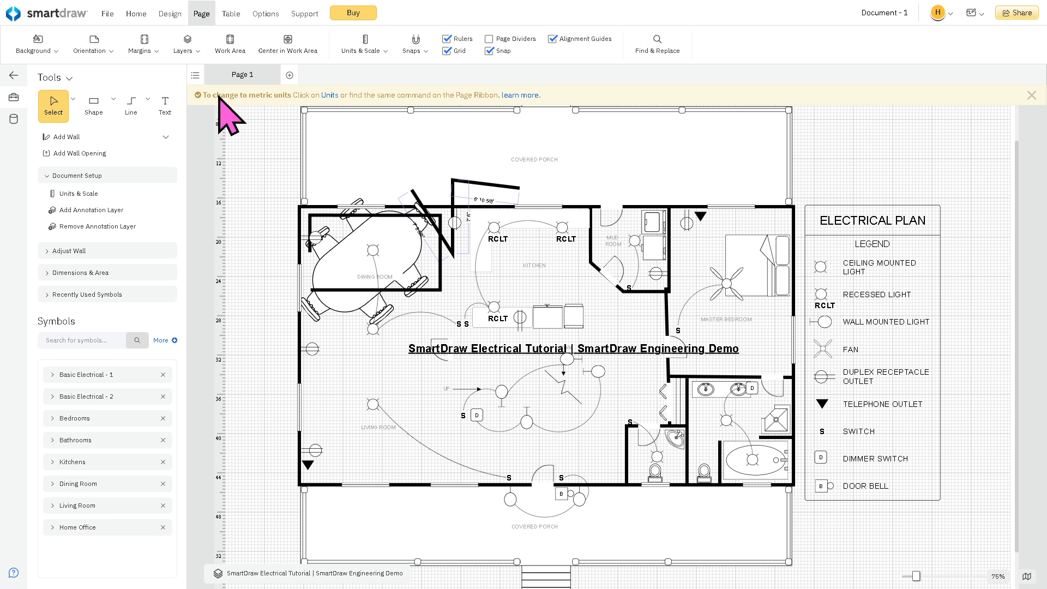
Step: Set the page background to the light purple theme color
click(38, 44)
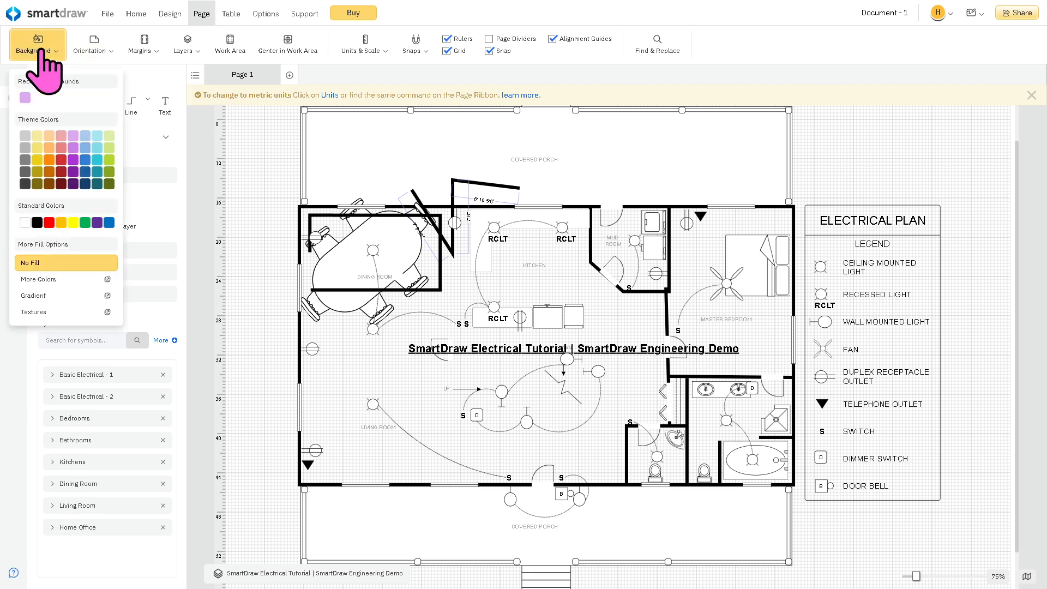
click(70, 143)
click(38, 44)
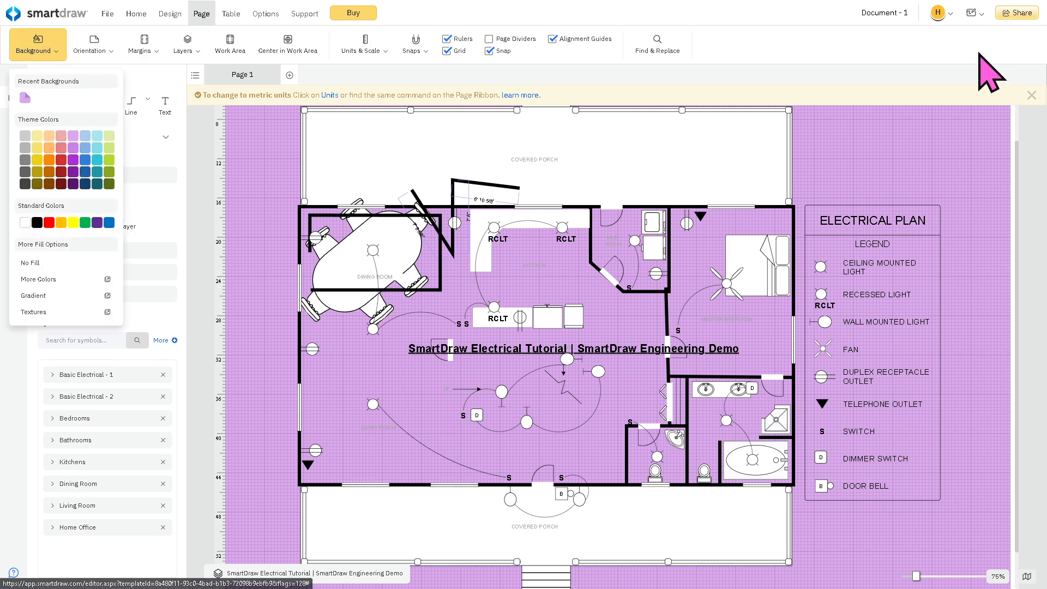
Step: Try to rename the document to "SmartDraw Electrical Tutorial | SmartDraw Engineering Demo"
click(905, 13)
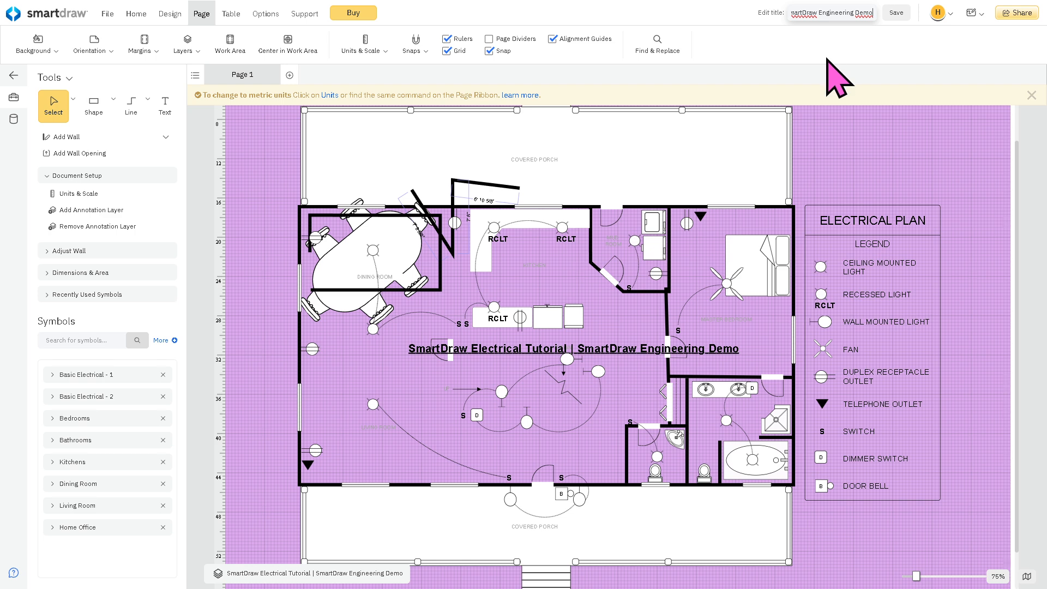
click(896, 13)
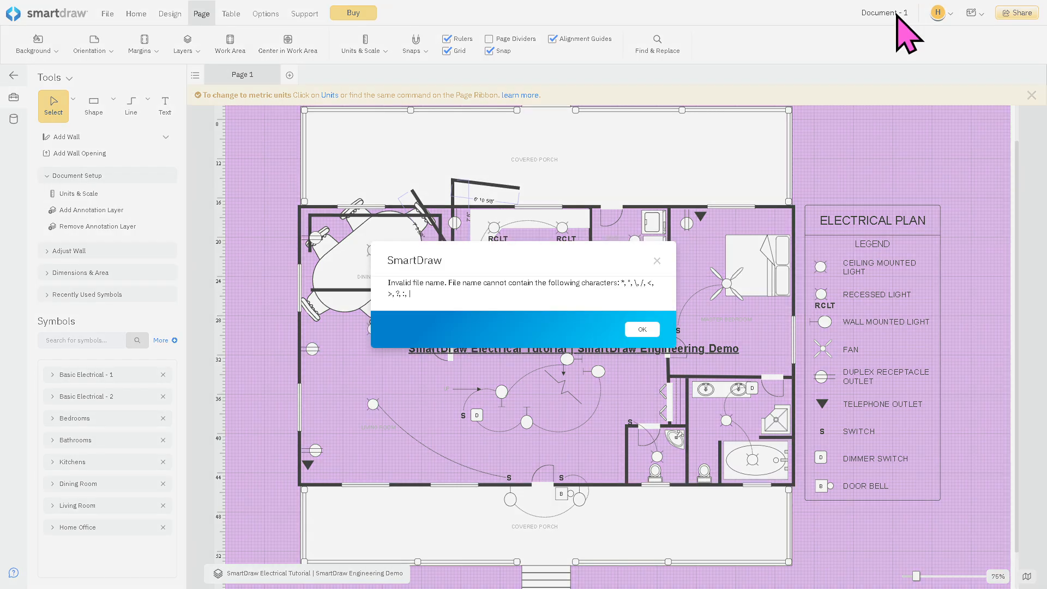
click(642, 329)
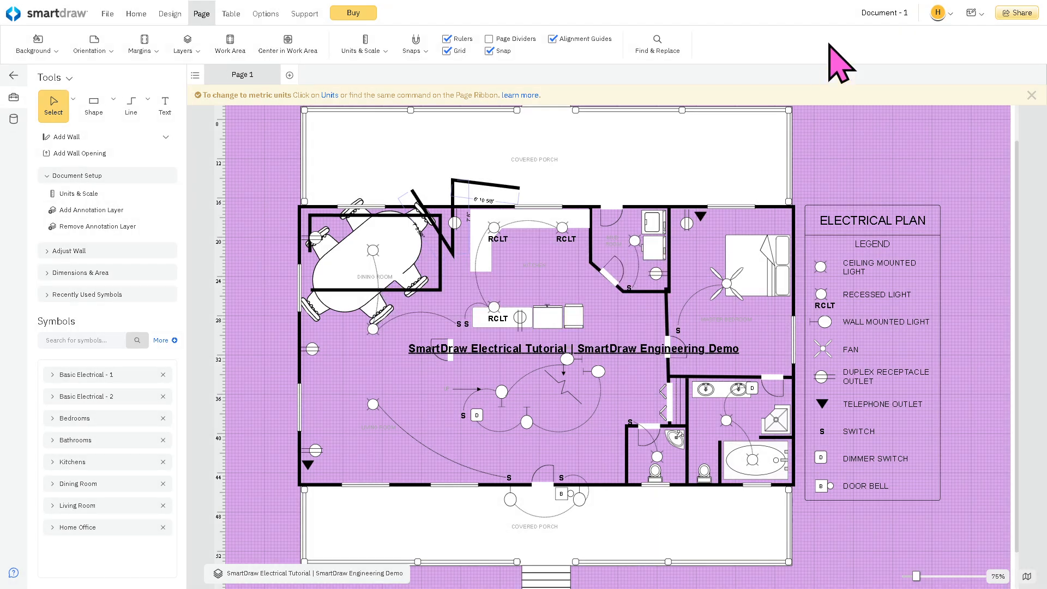
Step: Open the document title for editing and use the collaboration options to bring everyone to the current view
click(873, 13)
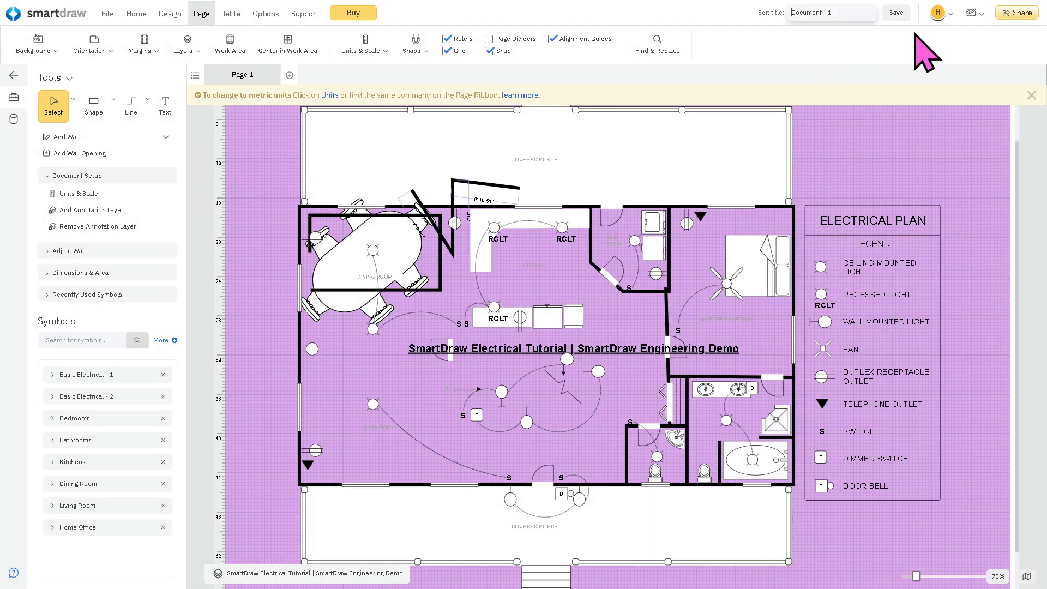
click(950, 17)
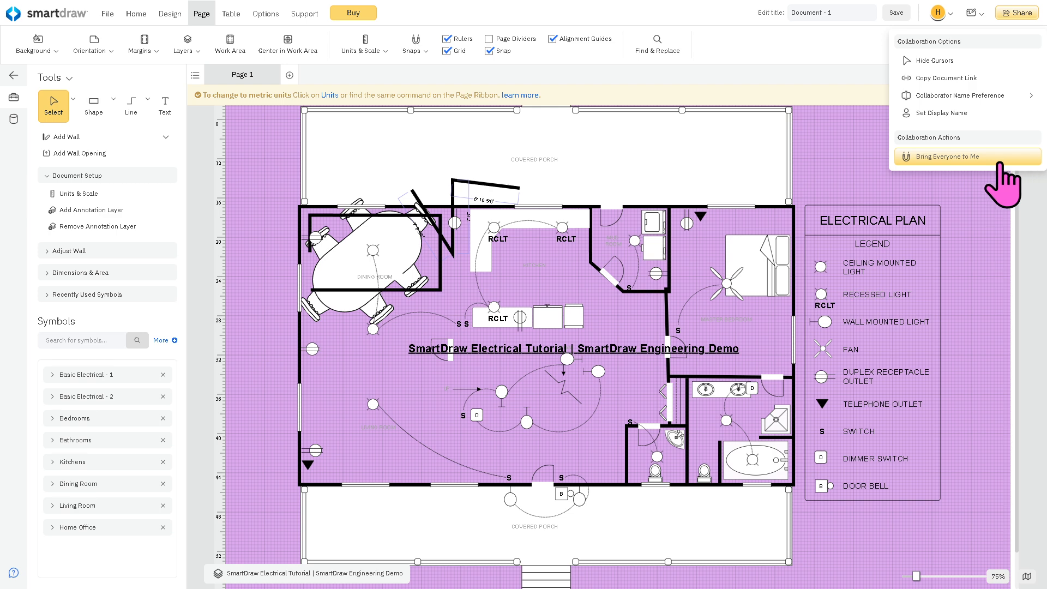
click(937, 158)
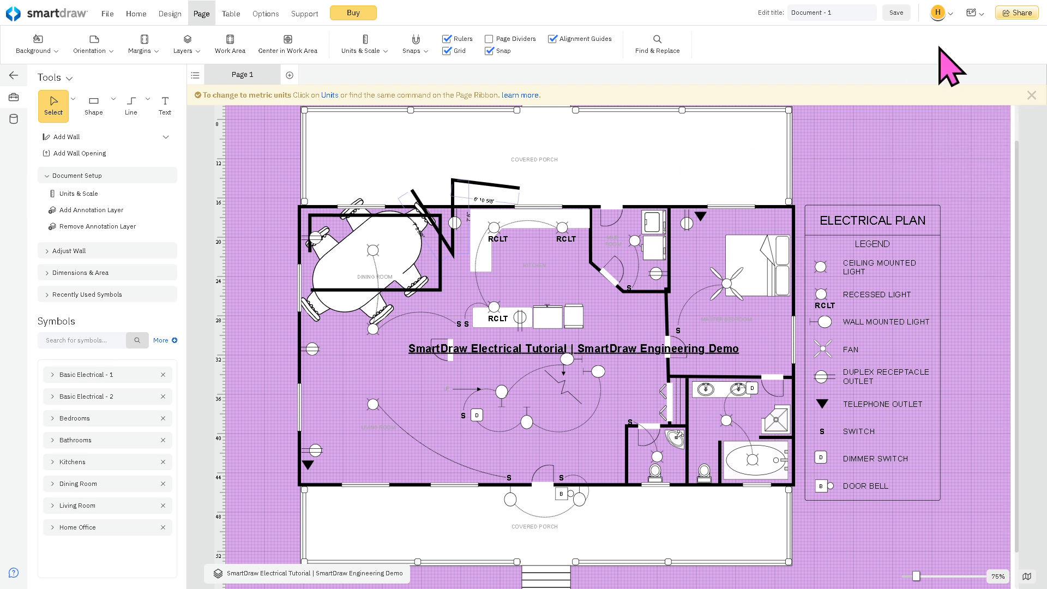
Step: Outline the title "SmartDraw Electrical Tutorial | SmartDraw Engineering Demo" freehand with the yellow Highlighter, and reopen the presentation drawing tools
click(982, 21)
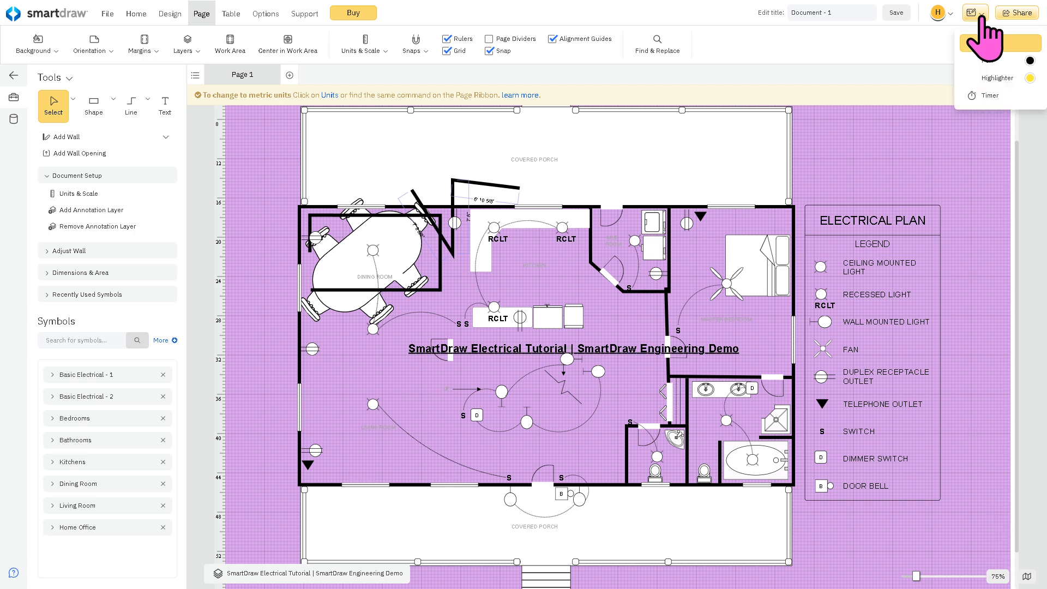
click(1018, 81)
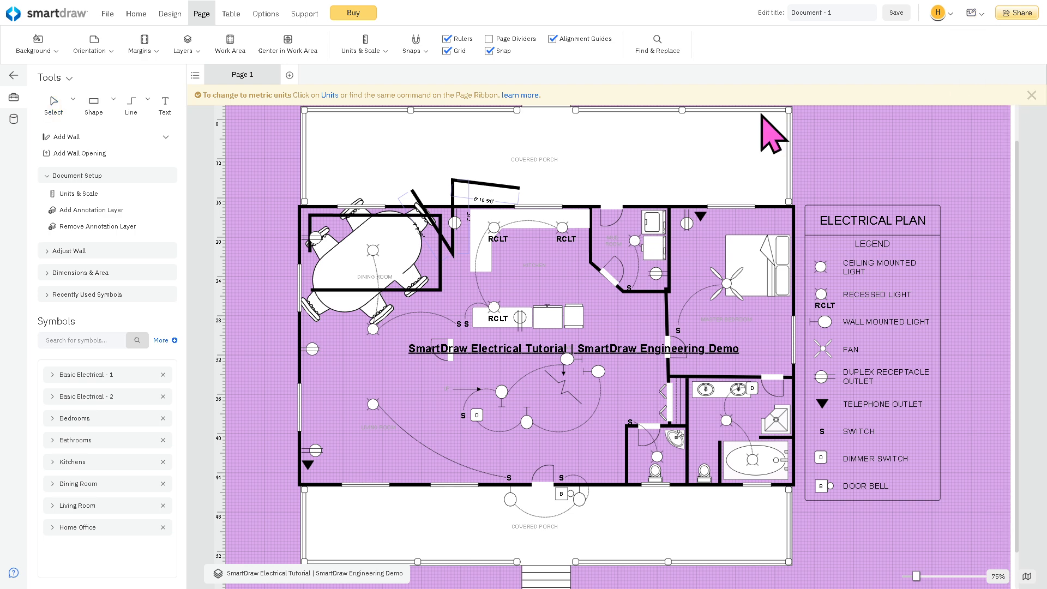
drag(387, 336, 538, 375)
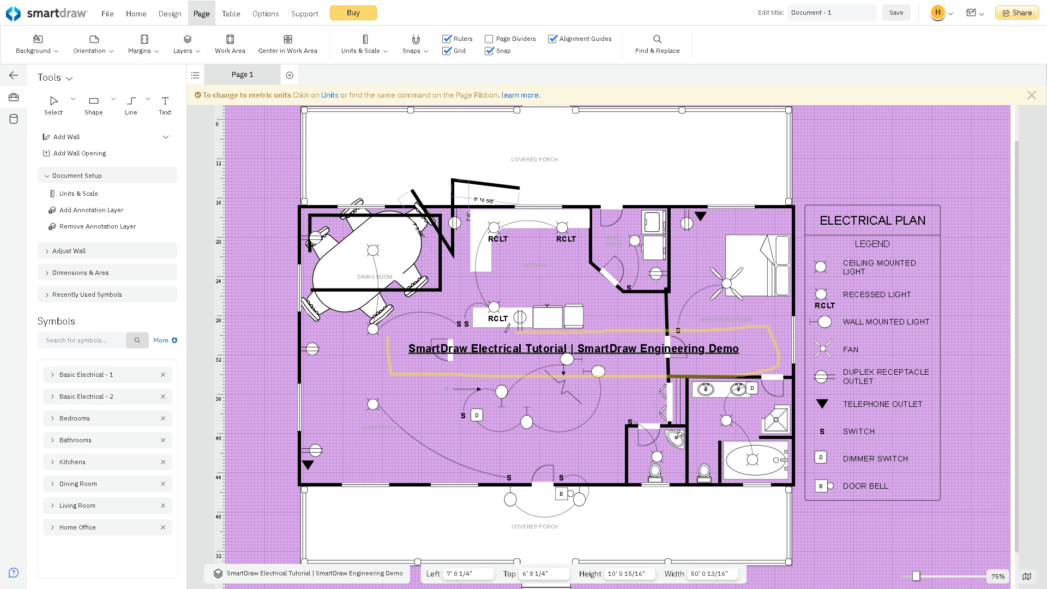
click(976, 14)
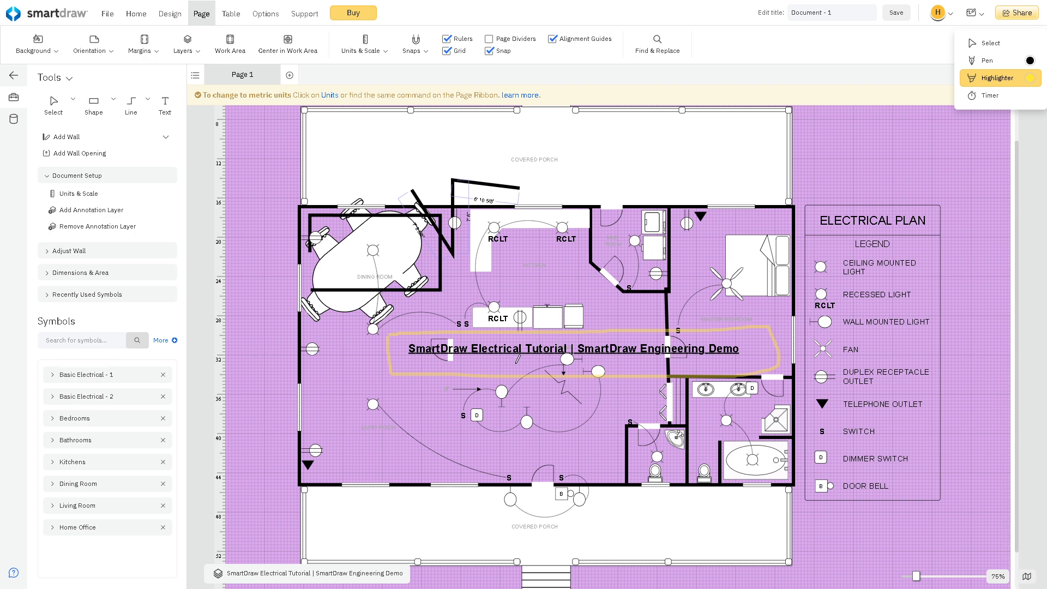
Step: Try twice to open the sharing options for the home electrical plan document
click(1019, 12)
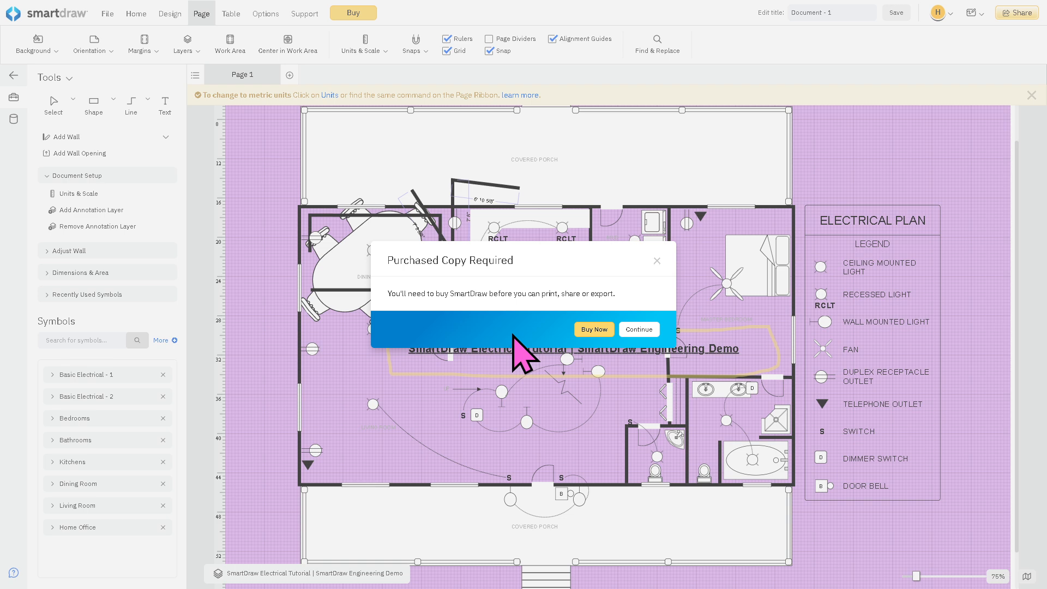
click(640, 330)
click(1017, 16)
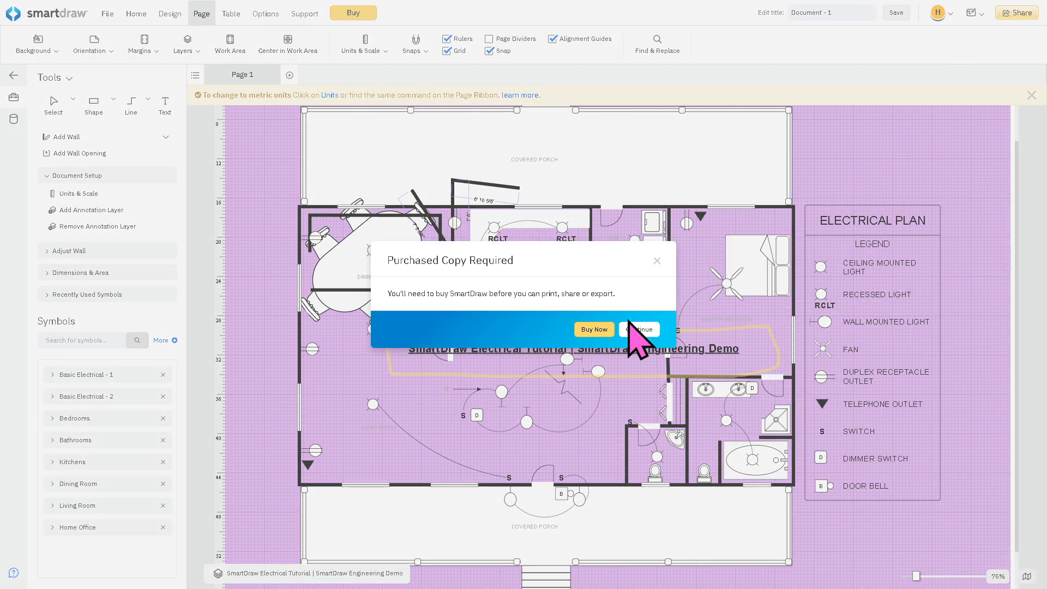
Step: Examine the Individual, Team and Enterprise purchase plans and their features, and return to the electrical plan
click(594, 329)
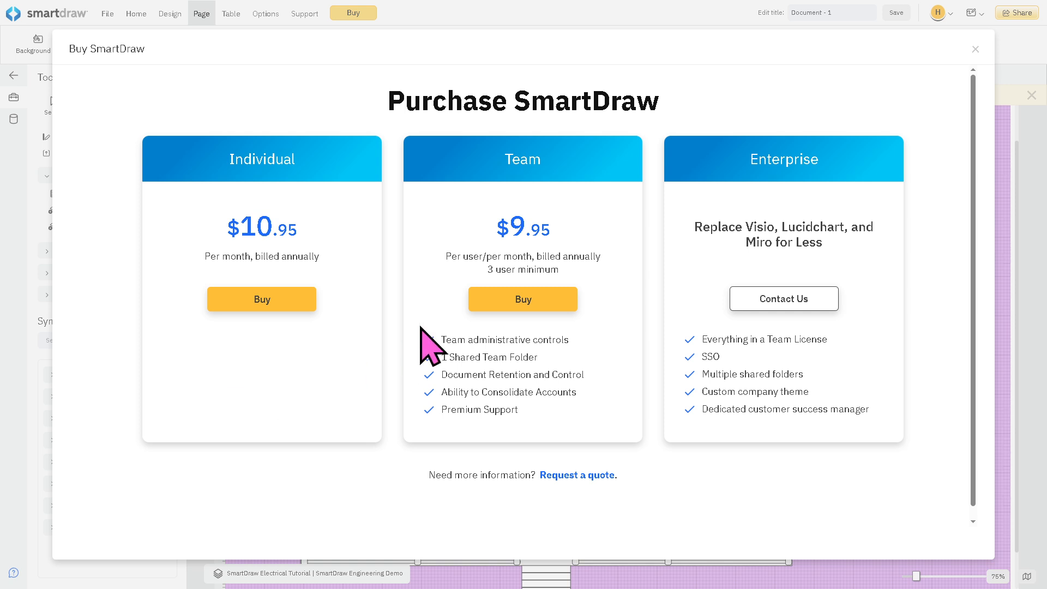
drag(420, 334, 529, 374)
click(572, 357)
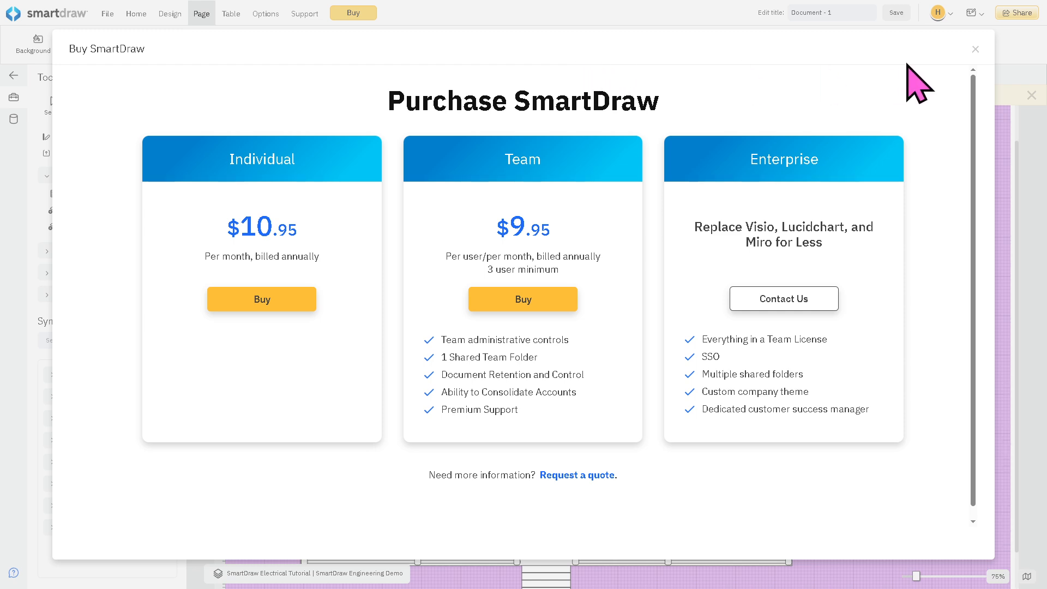
click(975, 49)
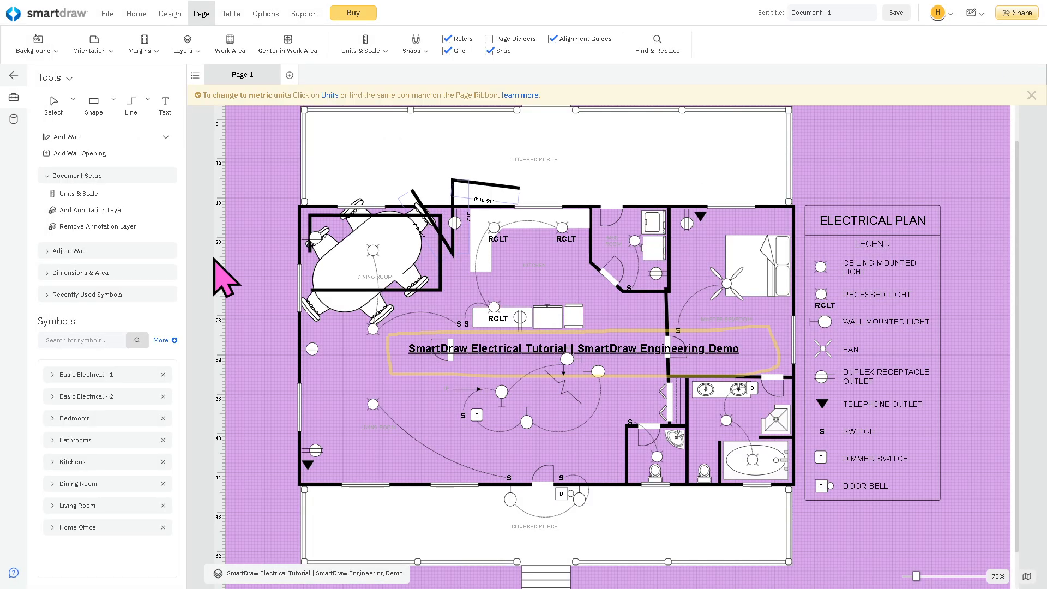